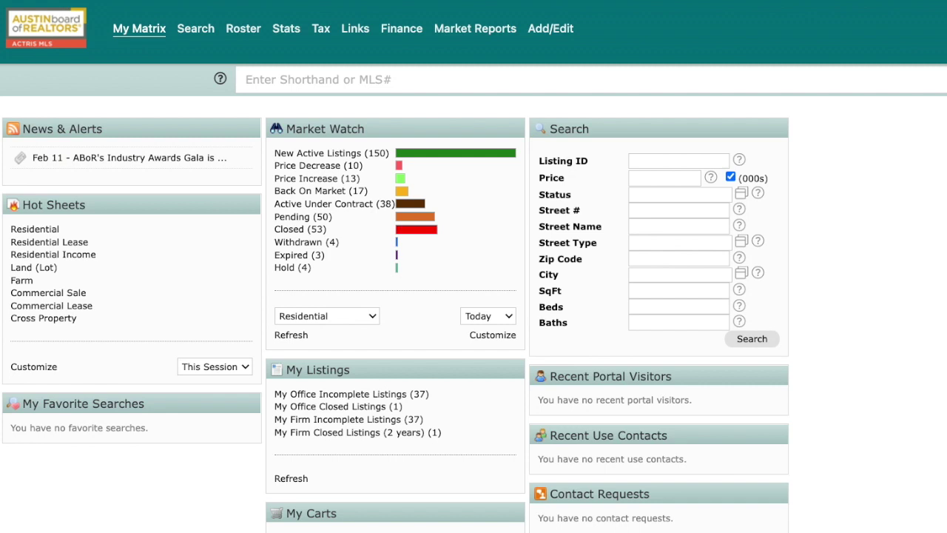
# - Scroll through the 9007 Brimstone Ln listing in Matrix MLS
pyautogui.scroll(-5, 687, 434)
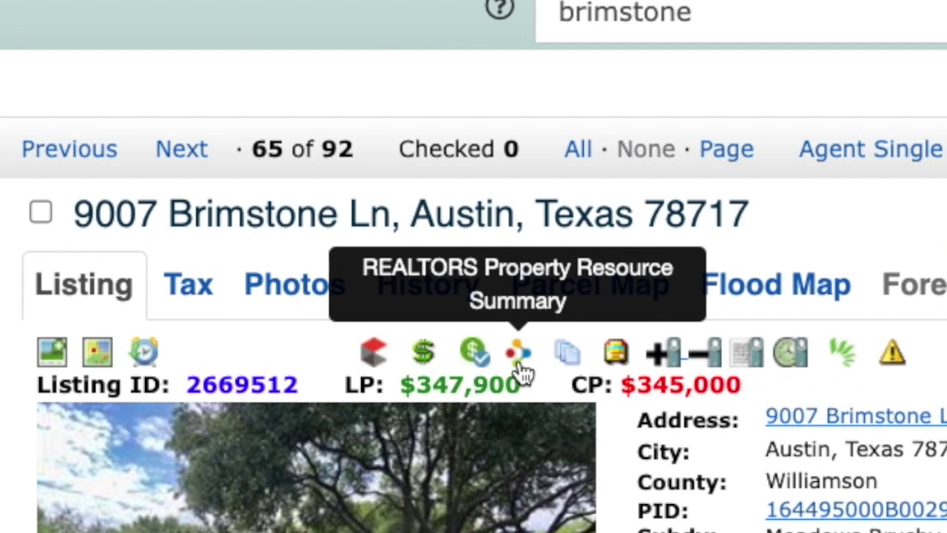
# - Open 9007 Brimstone Ln in RPR and review the properties behind its $545,270 RVM estimate
pyautogui.click(519, 355)
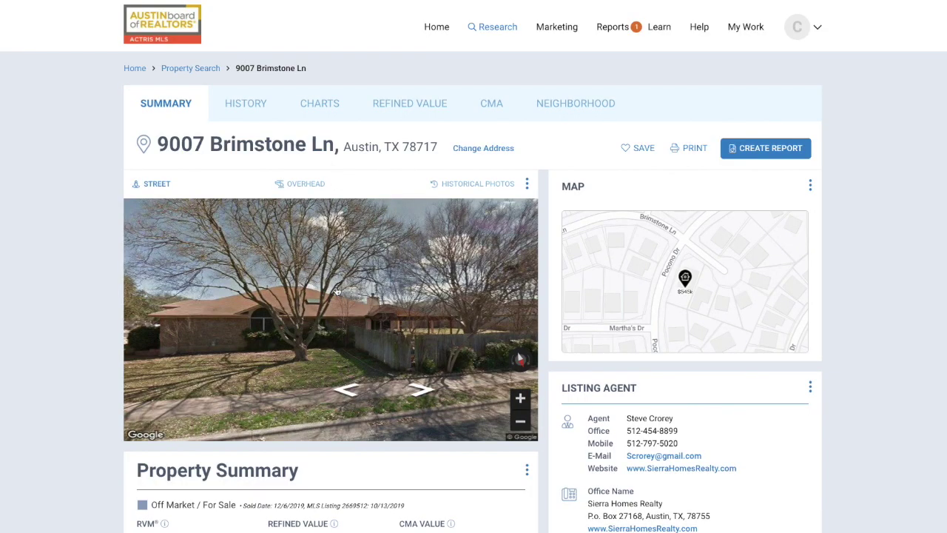
pyautogui.scroll(-3, 335, 291)
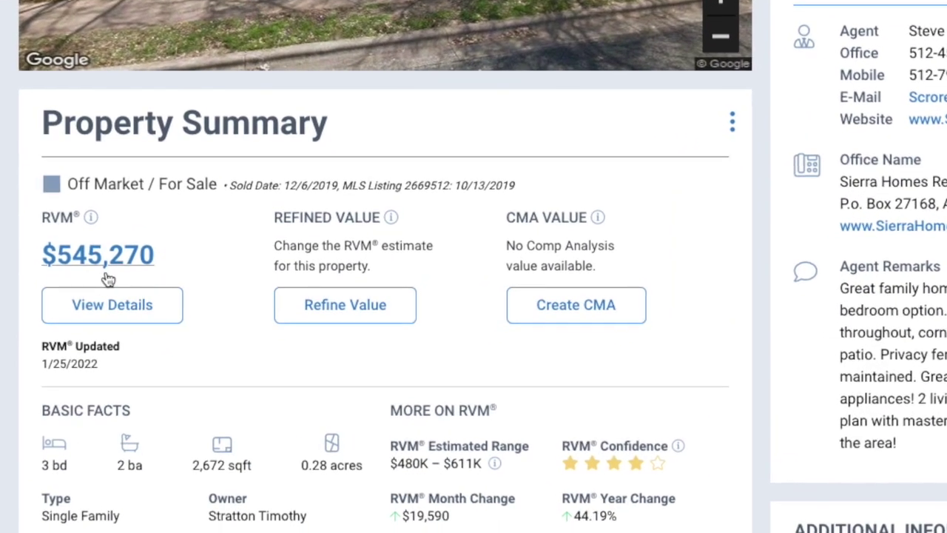
pyautogui.click(123, 306)
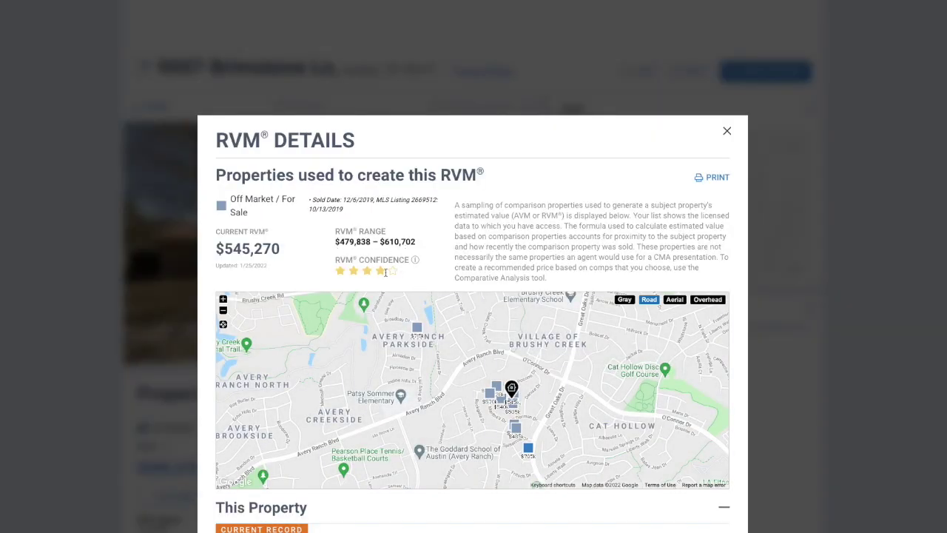
pyautogui.click(723, 134)
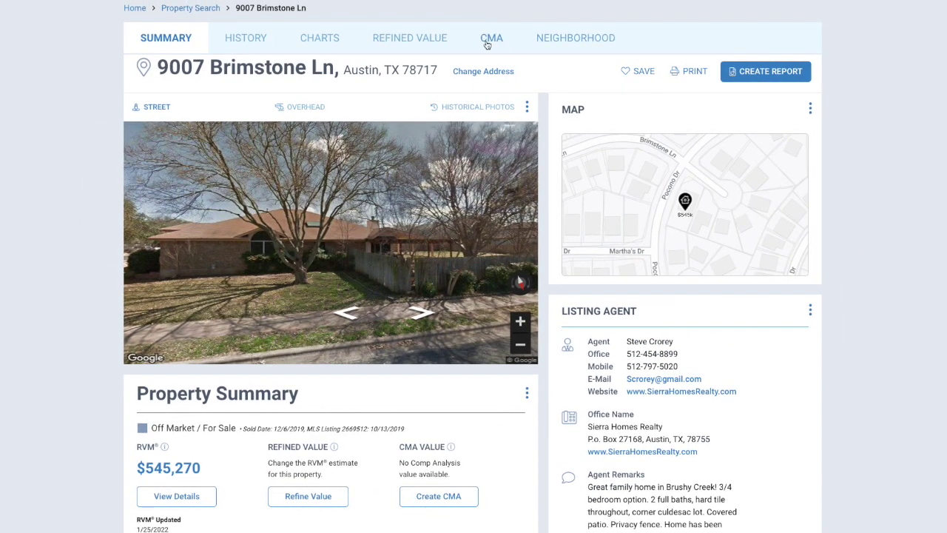
pyautogui.click(442, 497)
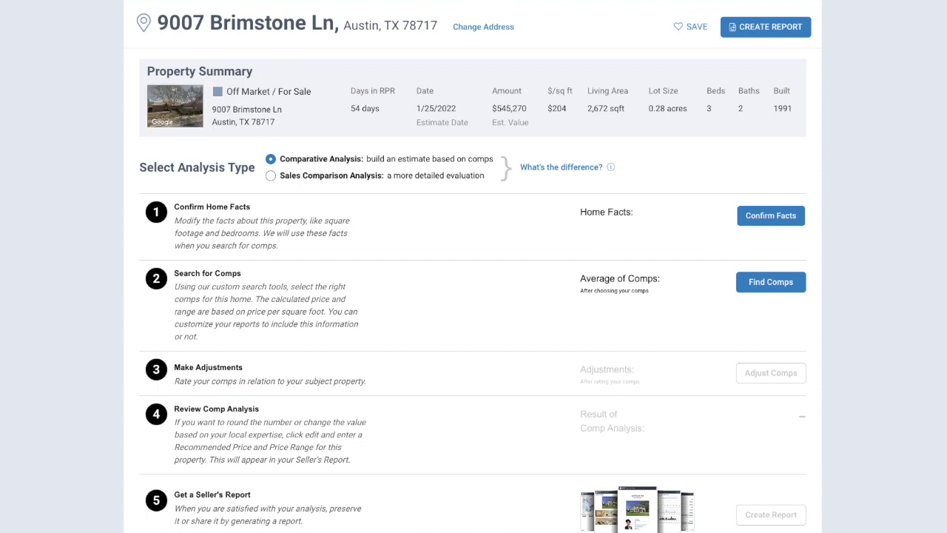
pyautogui.click(771, 215)
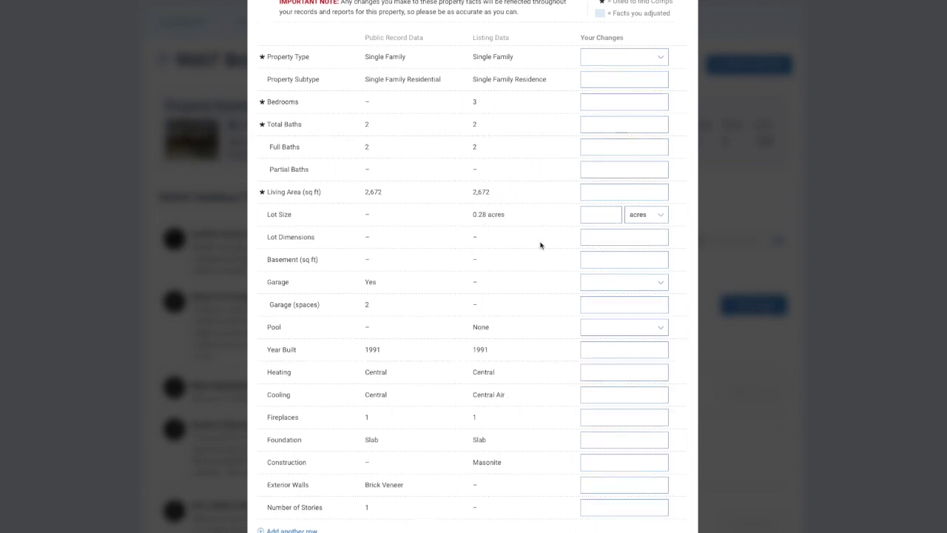
pyautogui.scroll(-2, 540, 246)
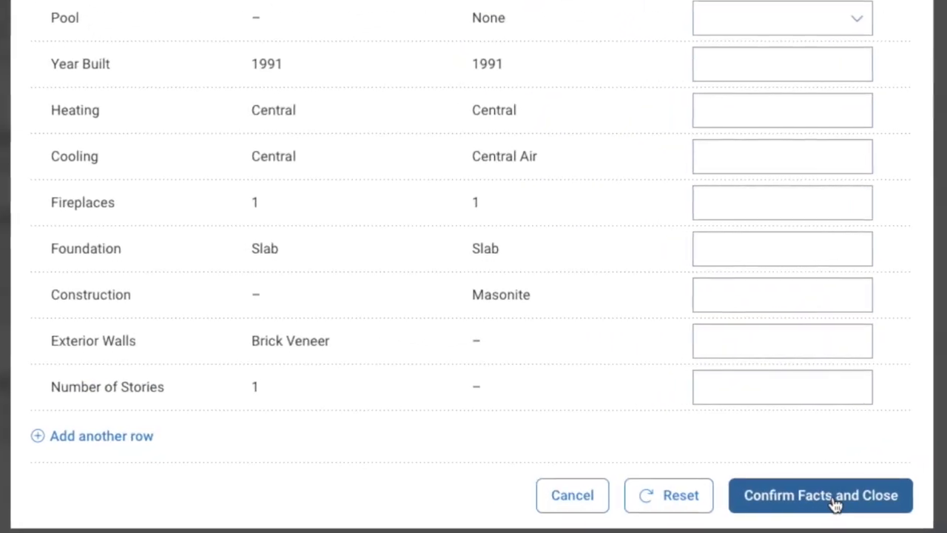
pyautogui.click(835, 503)
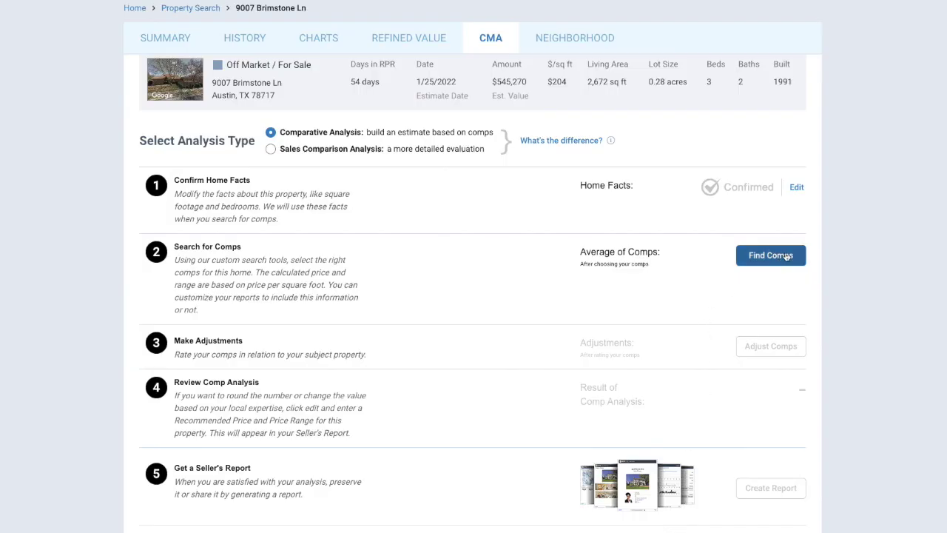
# - Open Find Comps and set it to search an area for several properties
pyautogui.click(786, 255)
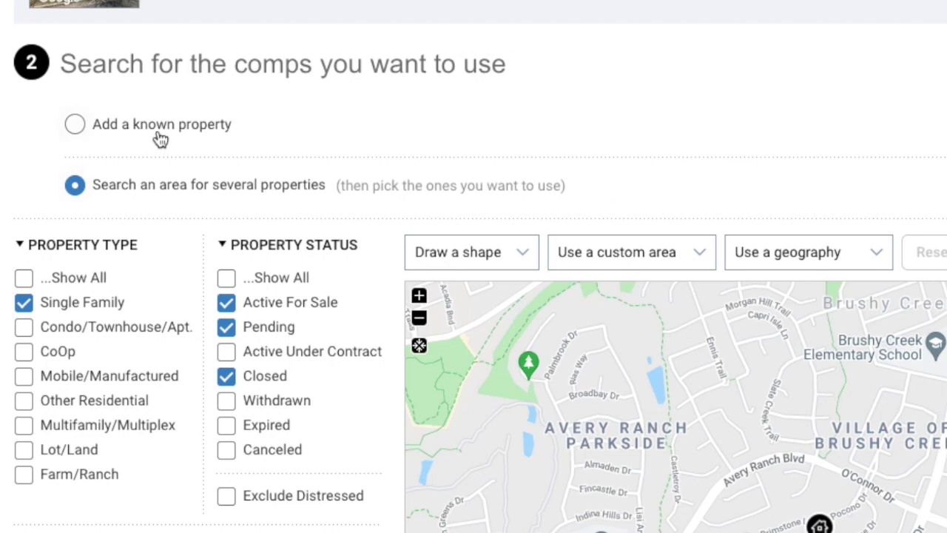
pyautogui.click(227, 135)
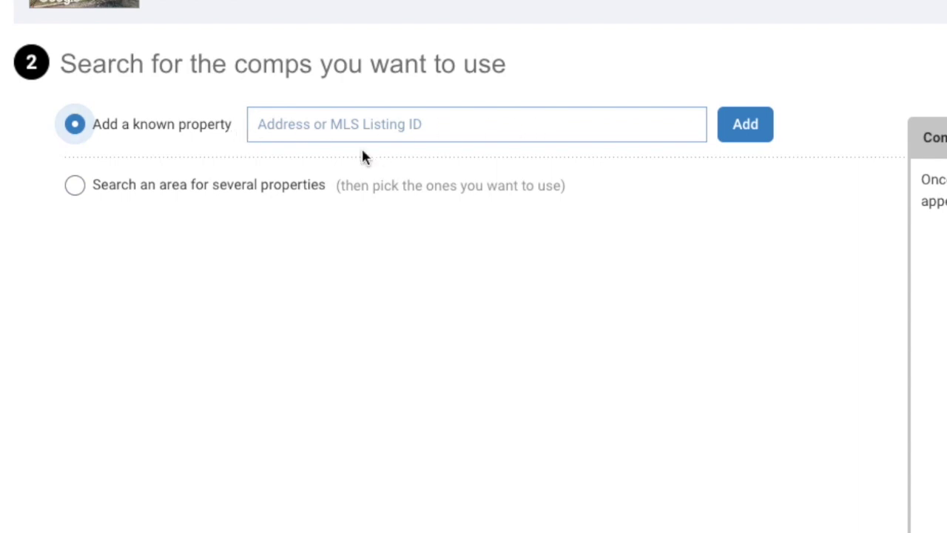
pyautogui.click(152, 199)
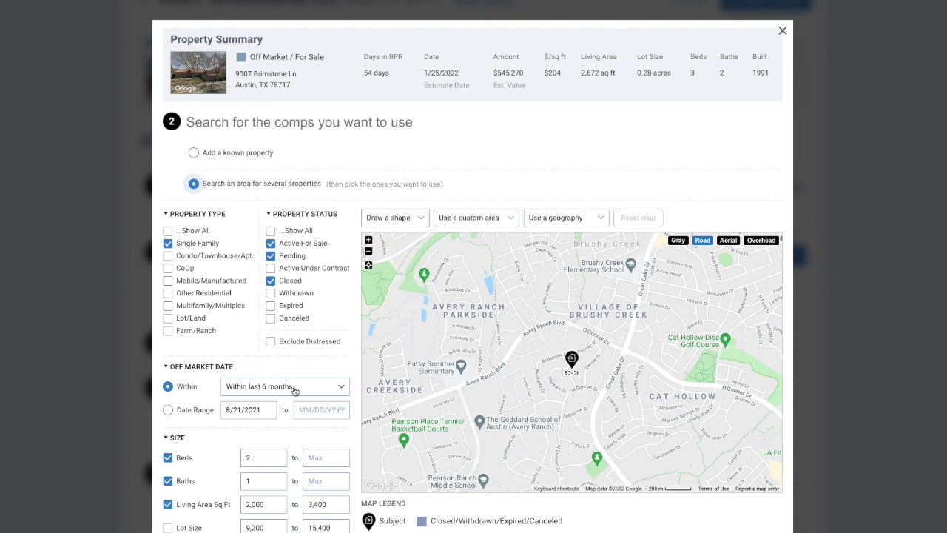
# - Keep the six-month off-market window and set beds 3 to 3, baths 2 to 2
pyautogui.click(294, 390)
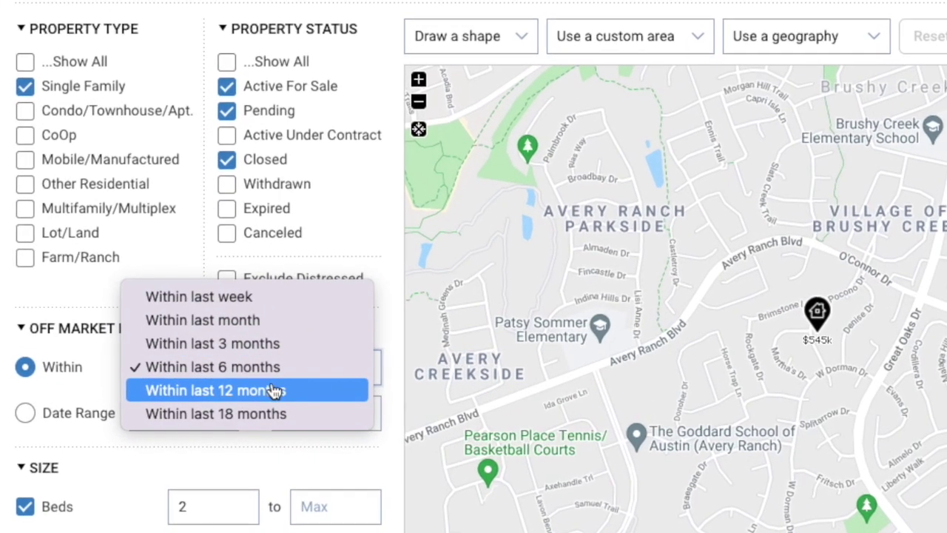
pyautogui.click(207, 375)
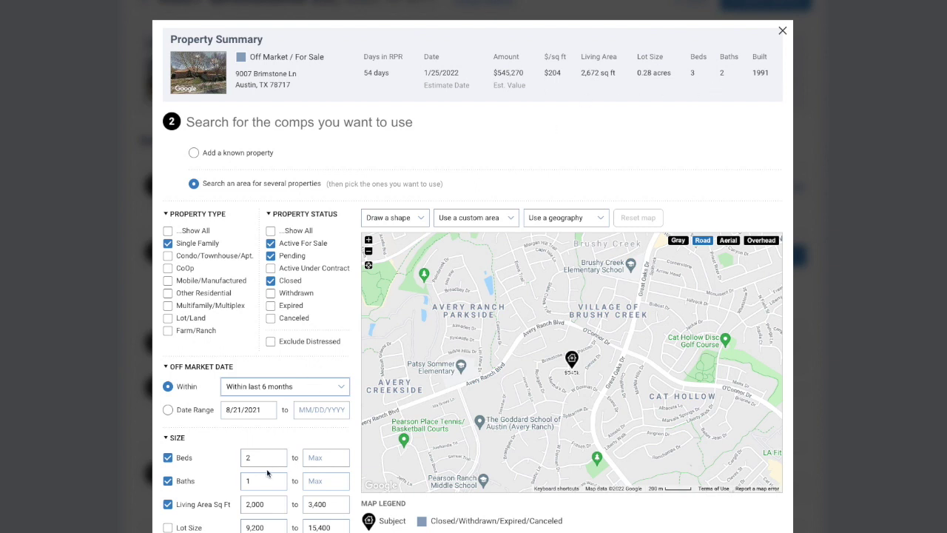
pyautogui.doubleClick(259, 458)
pyautogui.click(326, 457)
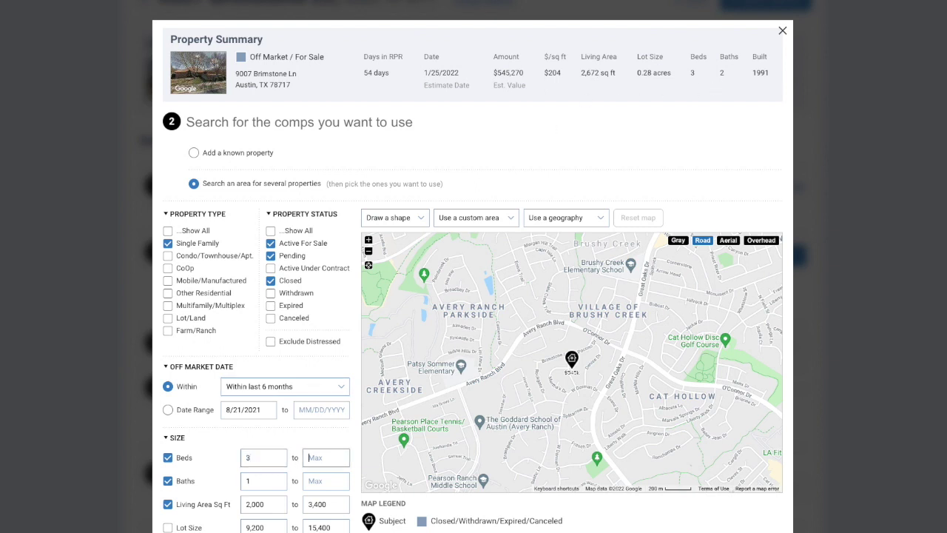
pyautogui.doubleClick(271, 477)
pyautogui.write('2')
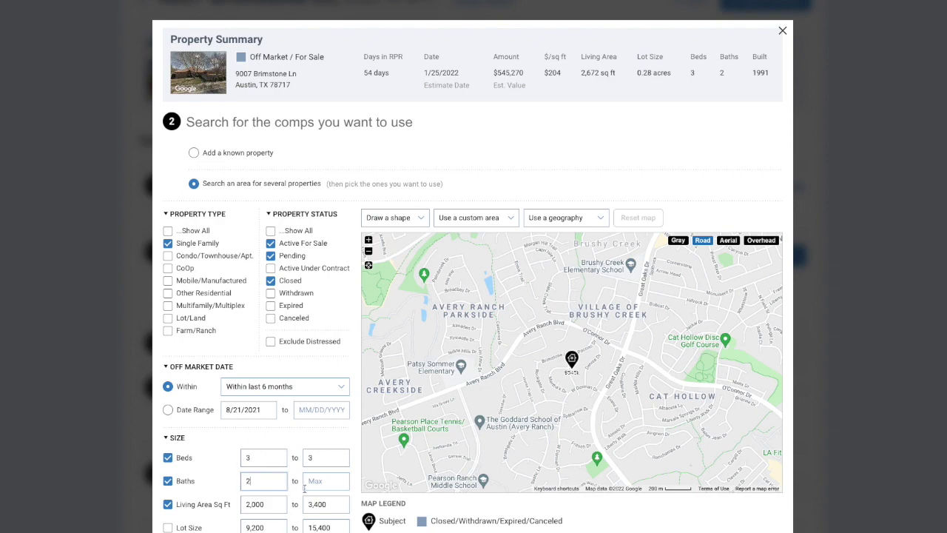
pyautogui.click(304, 484)
pyautogui.write('2')
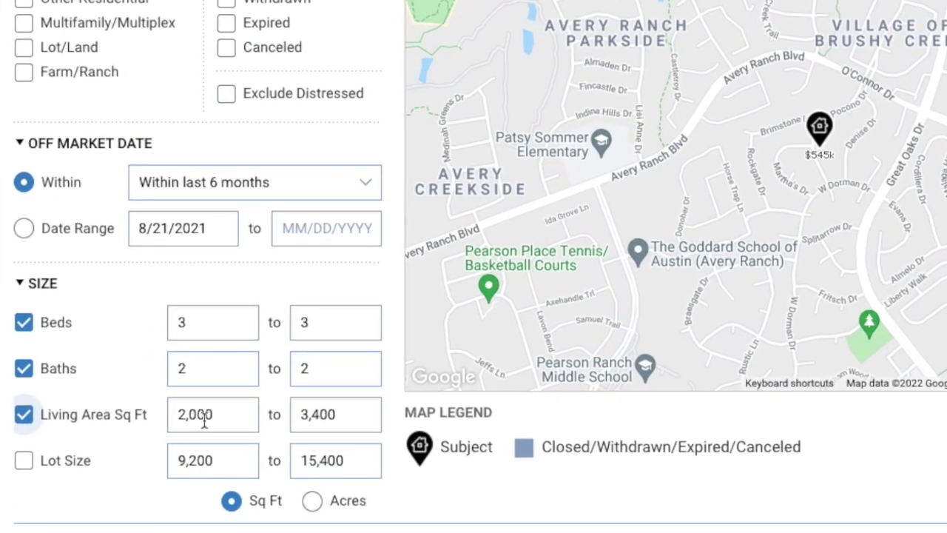
# - Set living area to 2,200–3,000 sq ft and run the comp search
pyautogui.click(198, 422)
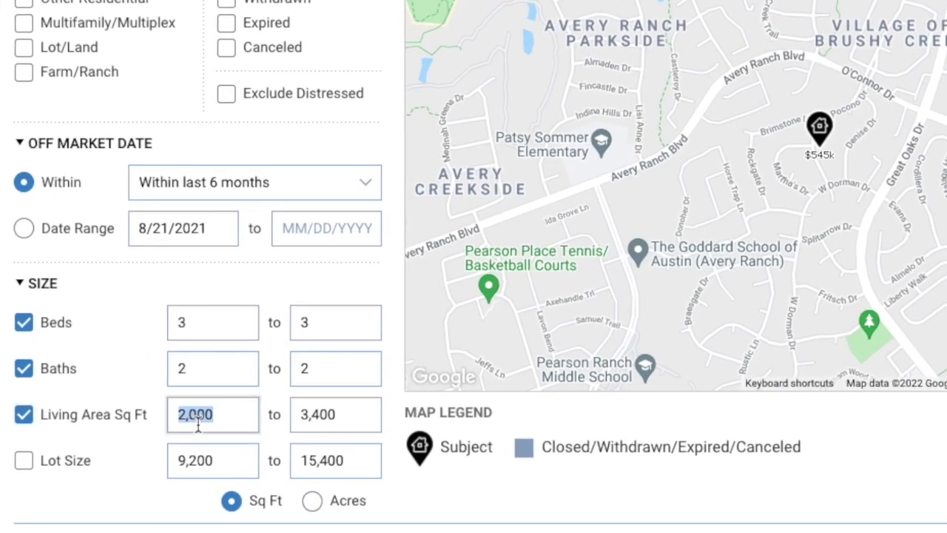
pyautogui.press('BackSpace')
pyautogui.press('BackSpace')
pyautogui.press('BackSpace')
pyautogui.press('BackSpace')
pyautogui.click(197, 460)
pyautogui.press('Tab')
pyautogui.write('3')
pyautogui.click(321, 460)
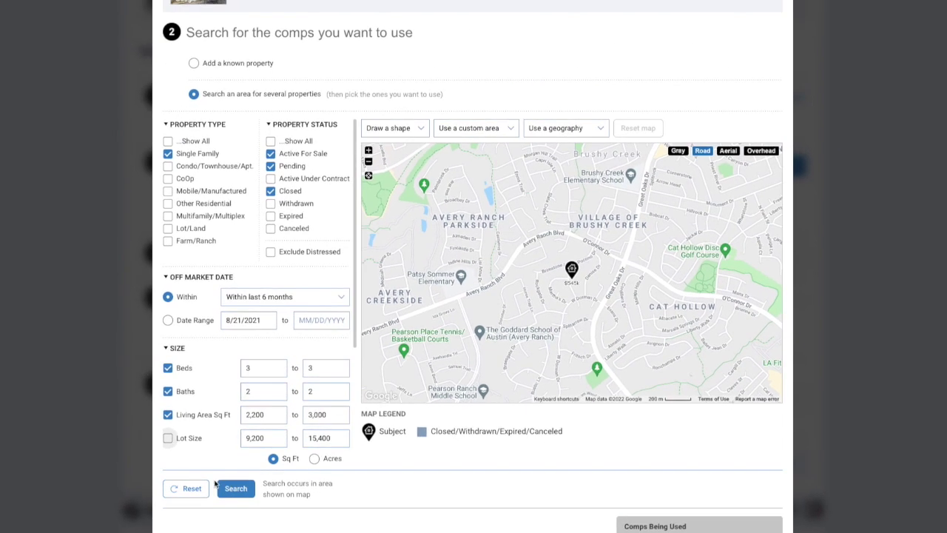
pyautogui.click(235, 488)
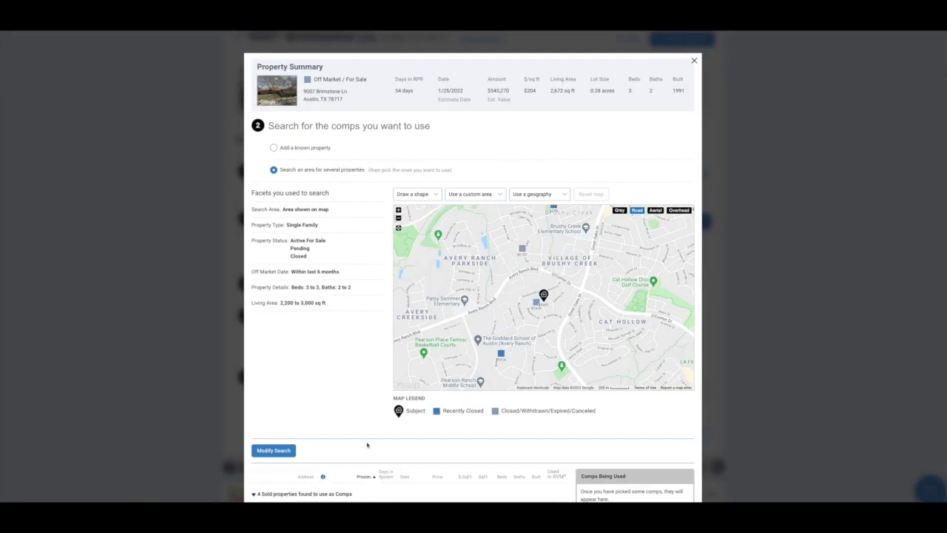
# - Try limiting the comp search area to zip 78717 through the geography options
pyautogui.scroll(-4, 367, 444)
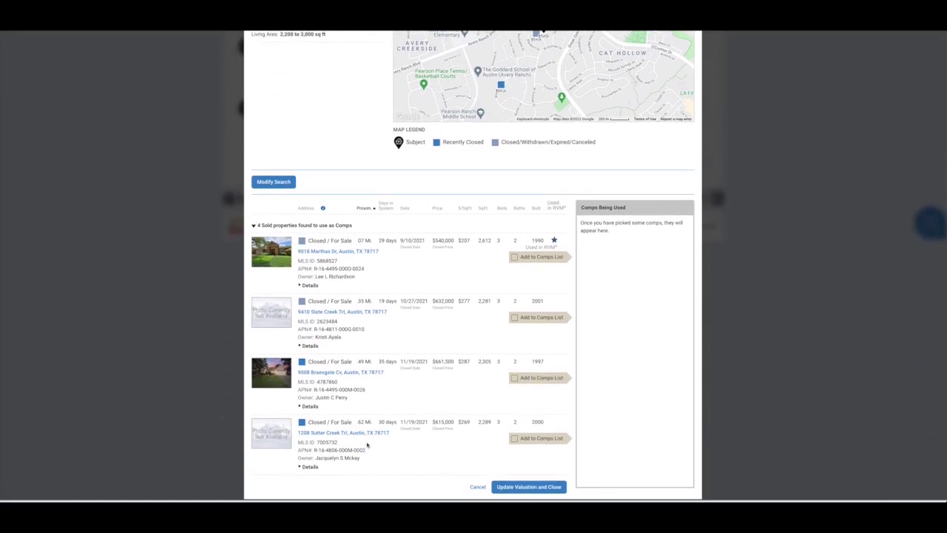
pyautogui.scroll(2, 496, 249)
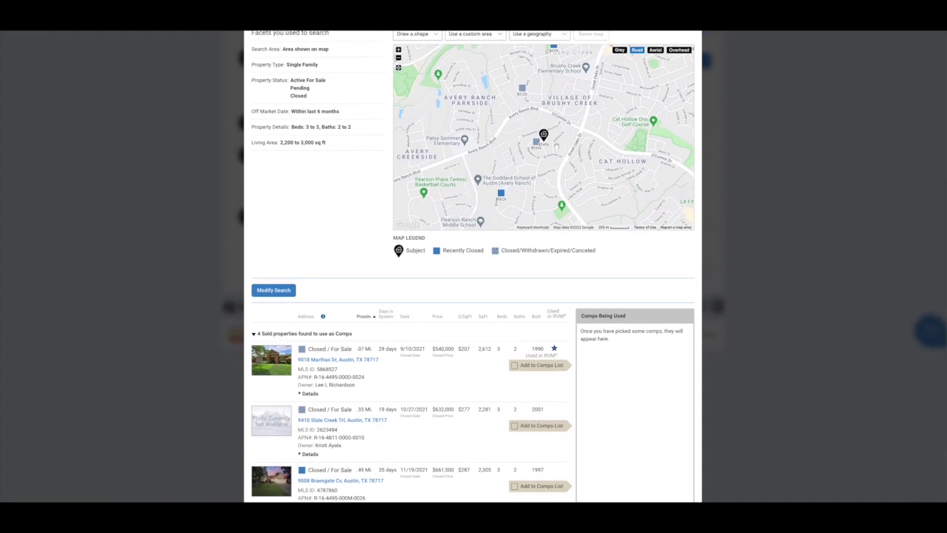
pyautogui.scroll(-1, 473, 266)
pyautogui.scroll(2, 473, 266)
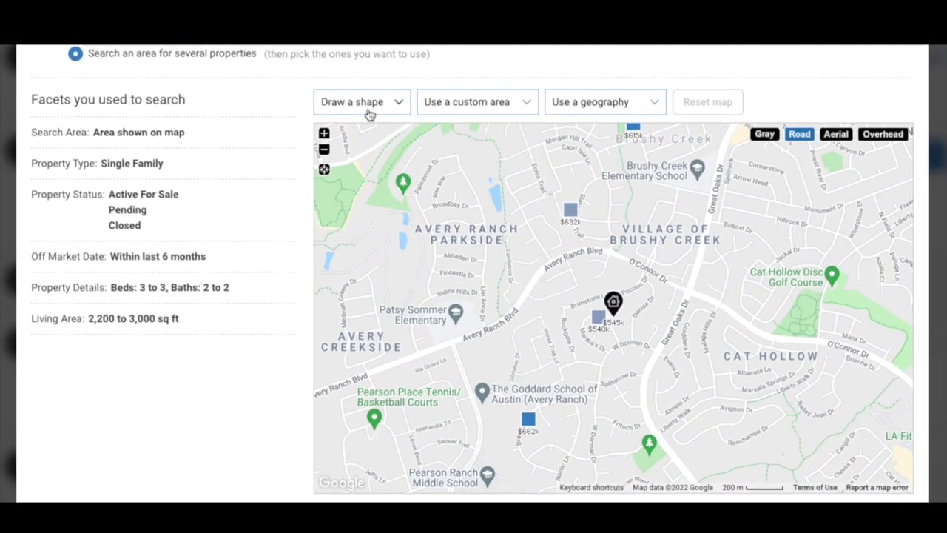
pyautogui.click(386, 92)
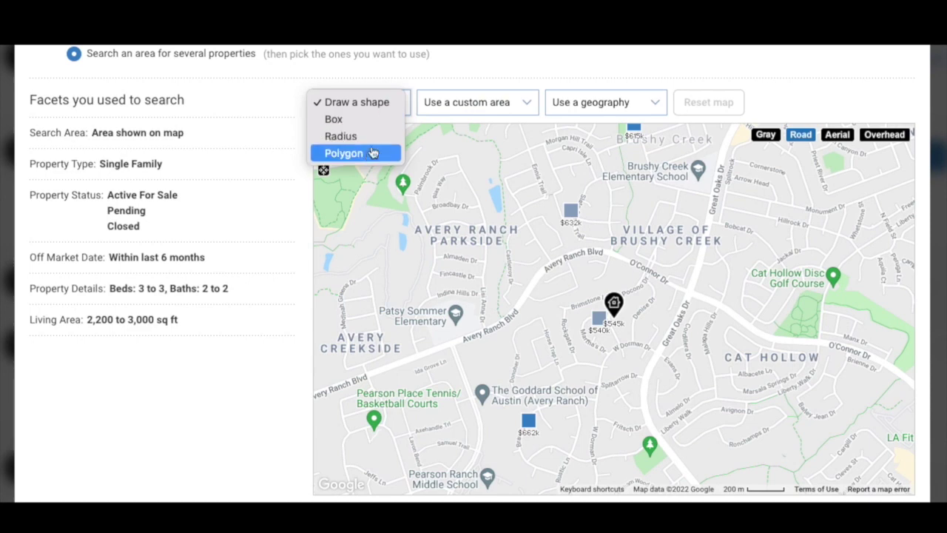
pyautogui.click(644, 105)
pyautogui.click(643, 111)
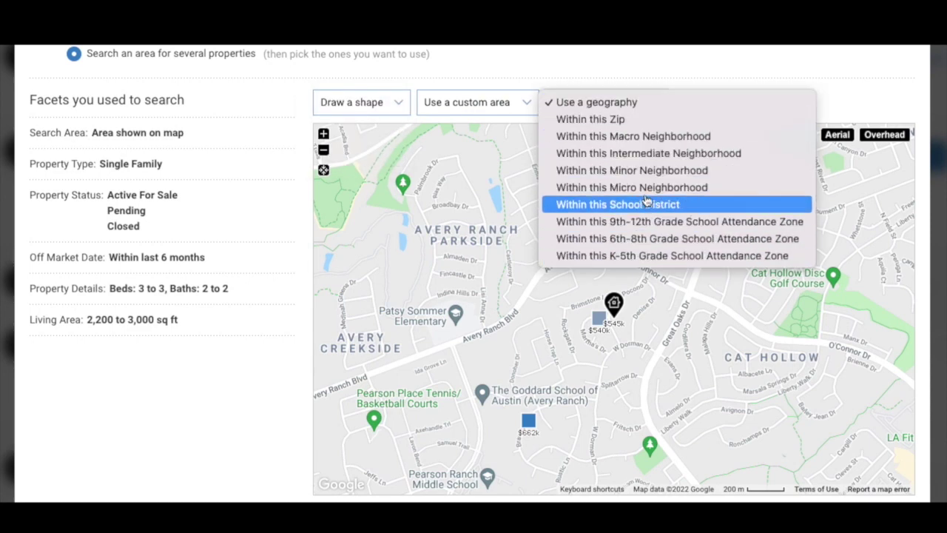
pyautogui.click(634, 119)
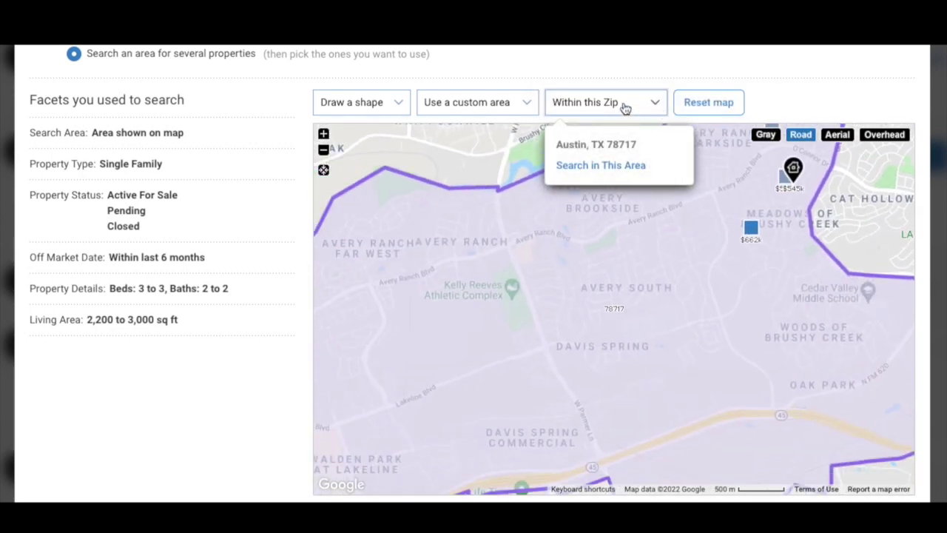
# - Limit the search area to the Brushy Creek neighborhood after the macro neighborhood returns no data
pyautogui.click(625, 108)
pyautogui.click(627, 121)
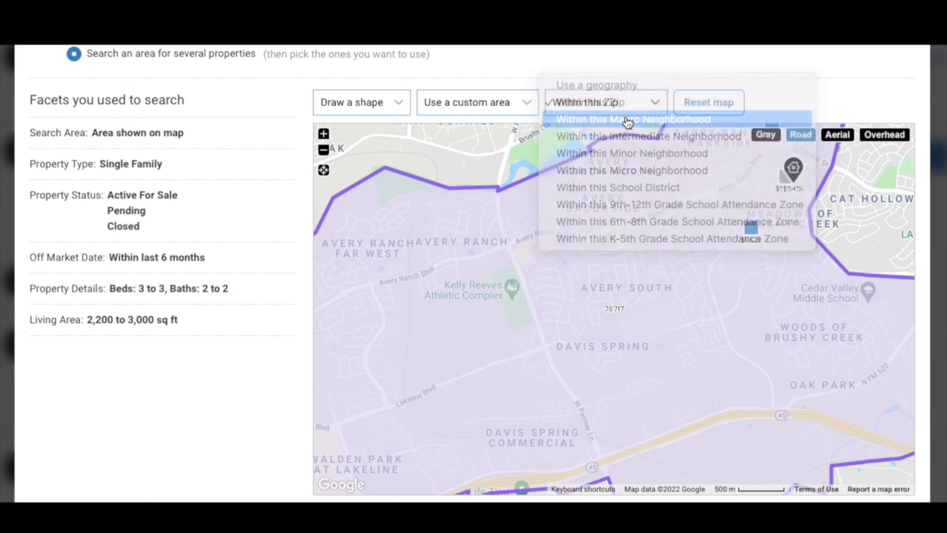
pyautogui.click(626, 103)
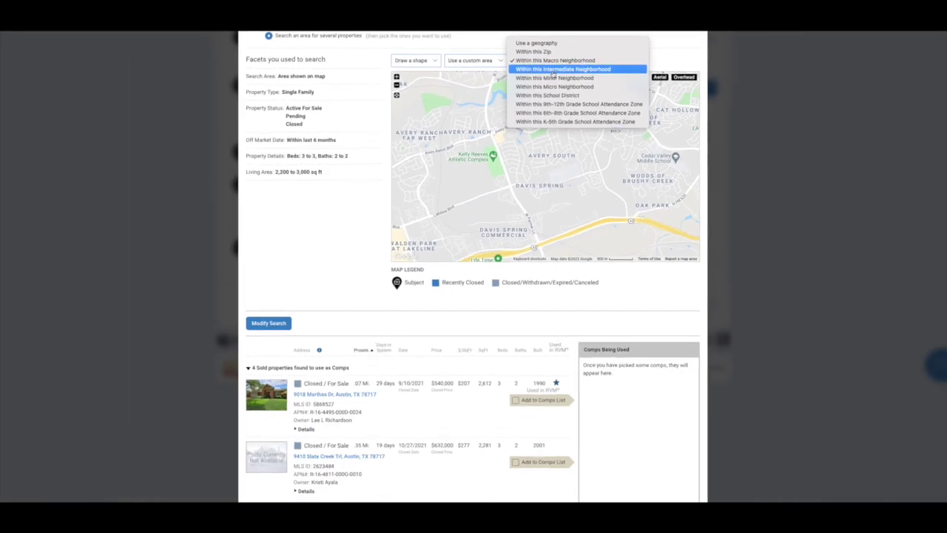
pyautogui.click(553, 69)
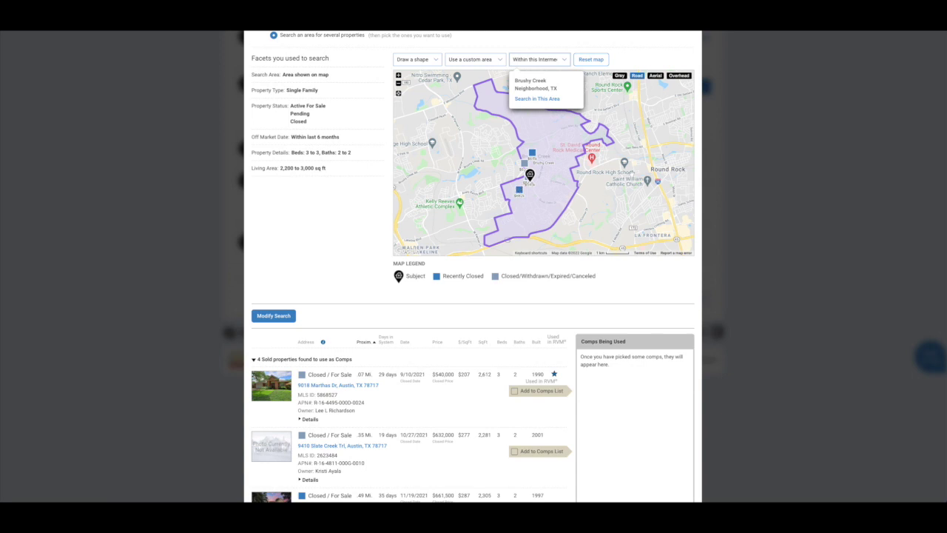
pyautogui.scroll(-3, 761, 243)
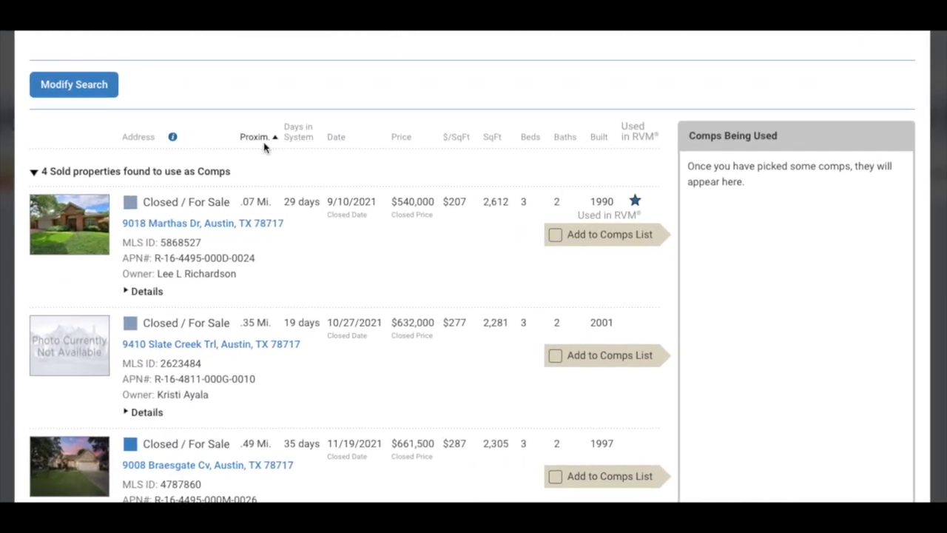
pyautogui.click(344, 142)
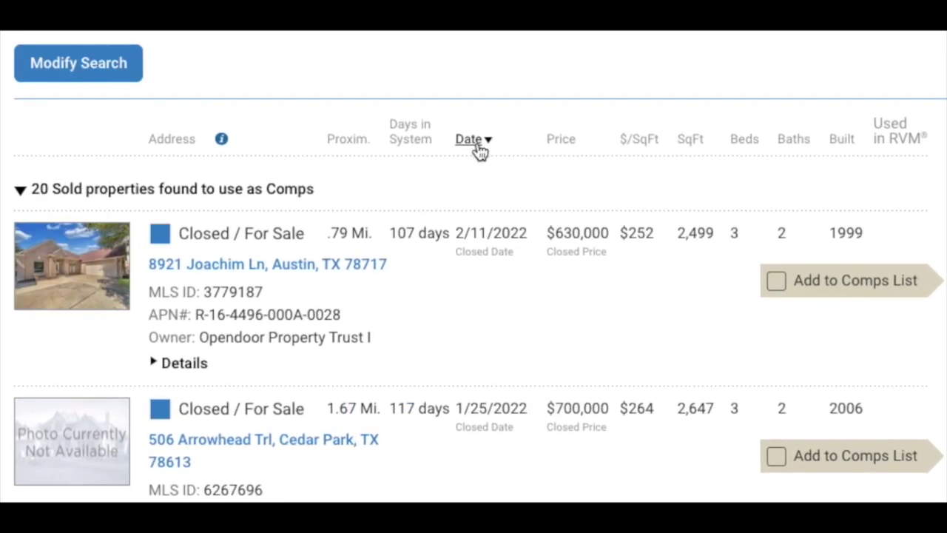
pyautogui.click(560, 144)
pyautogui.click(342, 145)
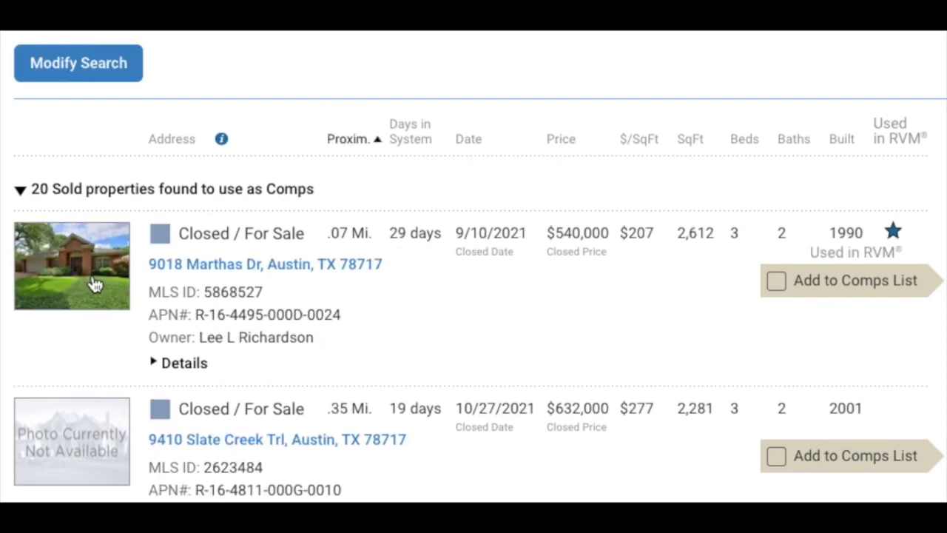
pyautogui.click(94, 284)
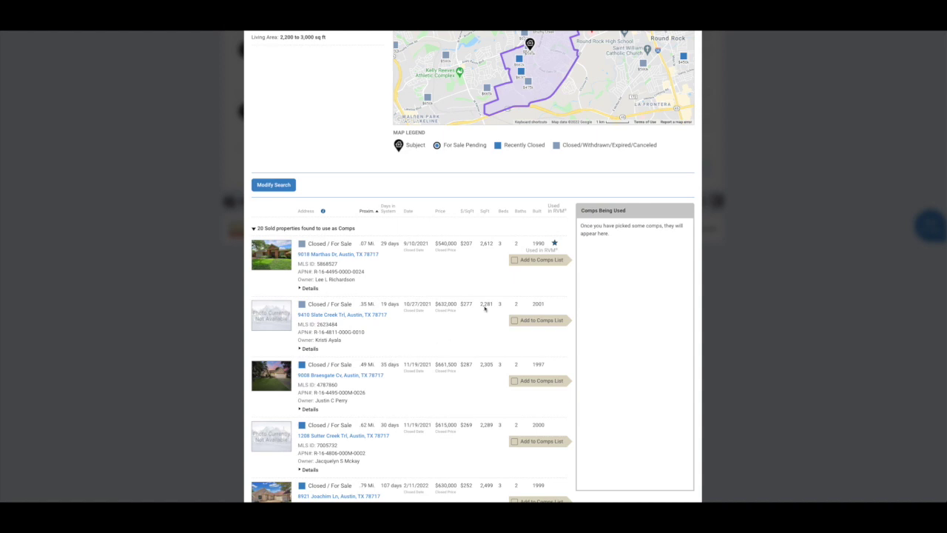
# - Add the $540,000, $632,000, $661,500 and $615,000 sales as comps and update the valuation
pyautogui.click(514, 259)
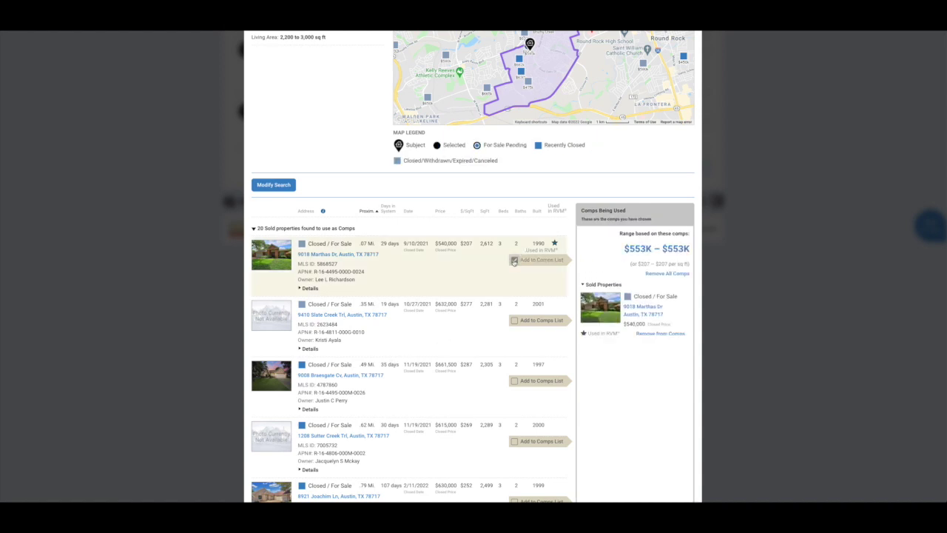
pyautogui.click(514, 322)
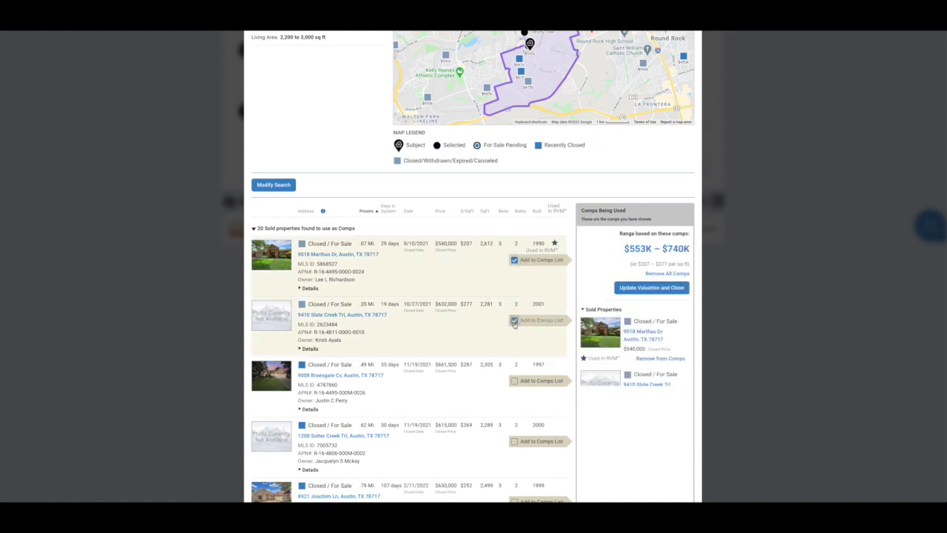
pyautogui.scroll(-1, 515, 318)
pyautogui.click(514, 307)
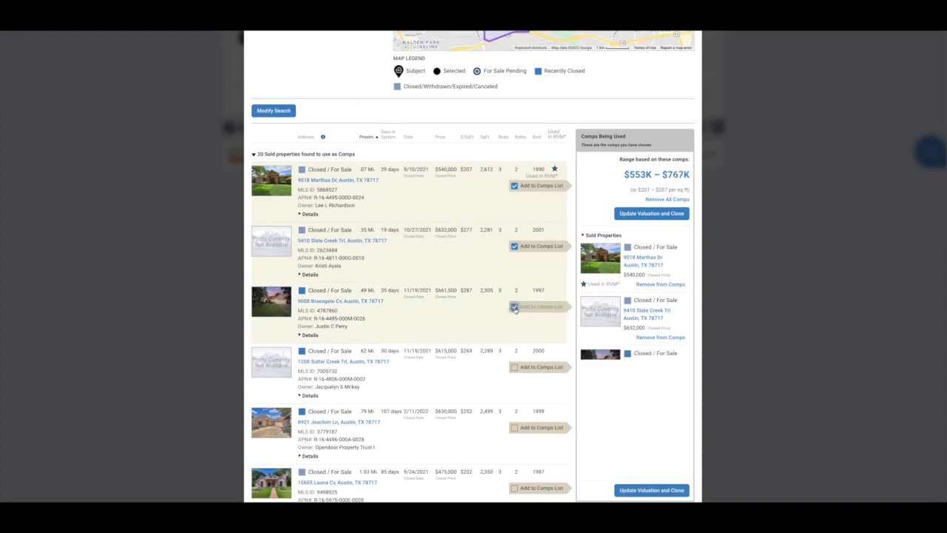
pyautogui.click(515, 368)
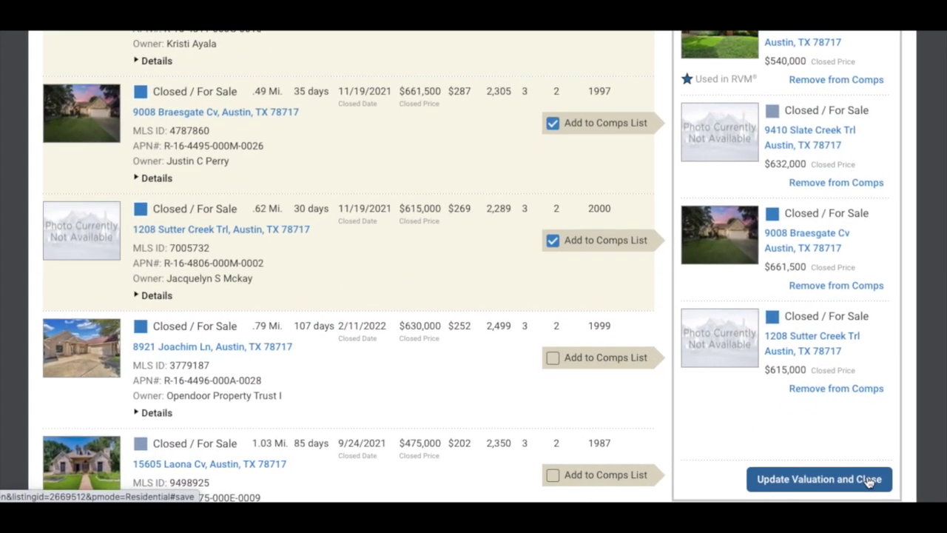
pyautogui.click(676, 491)
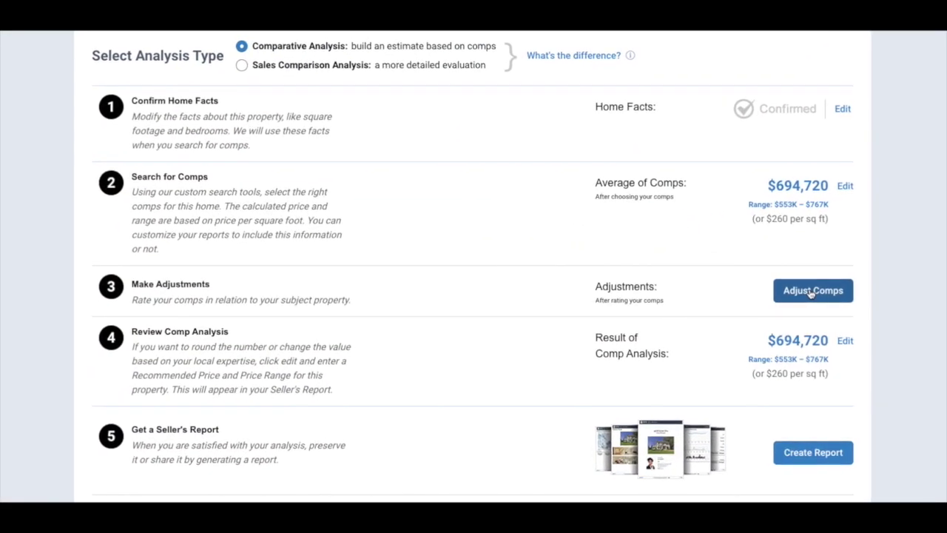
# - In Adjust Comps, set the report order so the $632,000 comp appears fourth
pyautogui.click(811, 291)
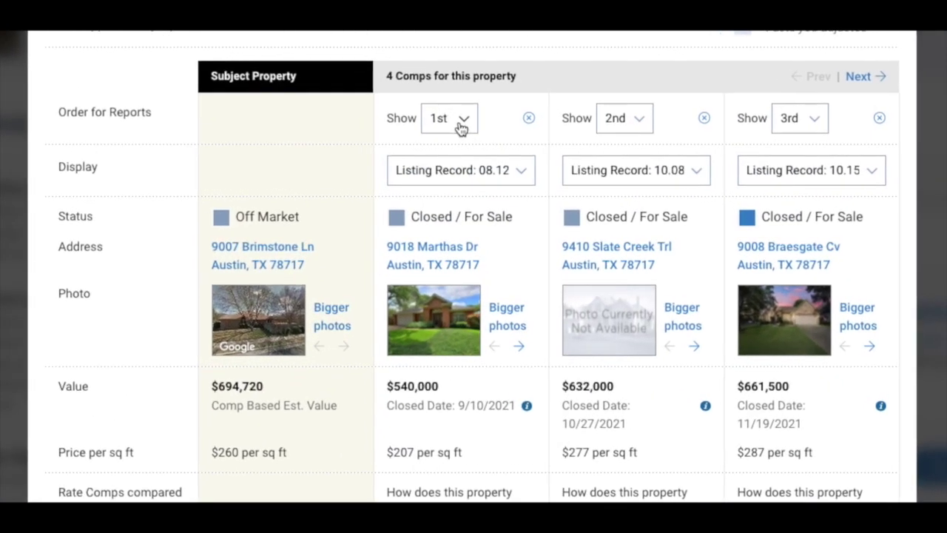
pyautogui.click(469, 134)
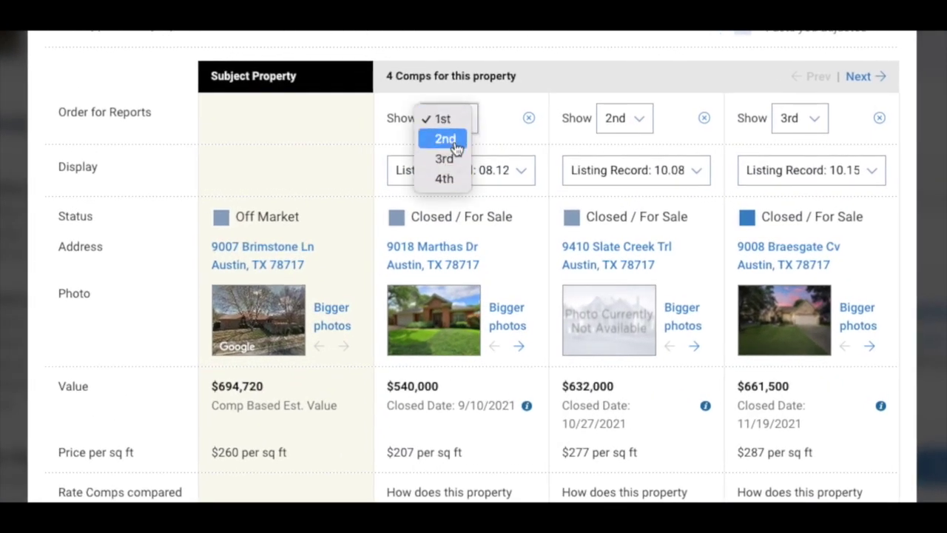
pyautogui.click(449, 141)
pyautogui.click(429, 120)
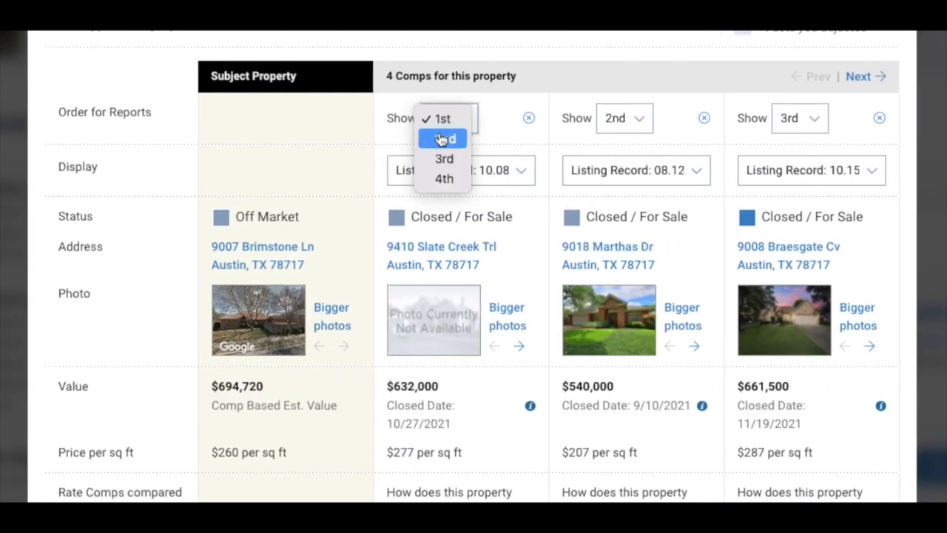
pyautogui.click(444, 179)
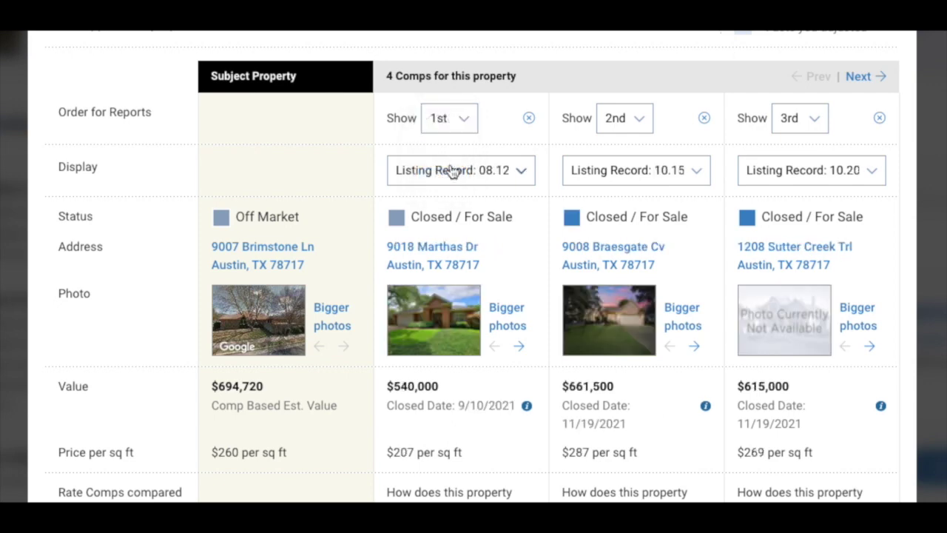
# - Check the fourth comp's column, leave the first comp's rating unchanged, and start its note
pyautogui.click(852, 86)
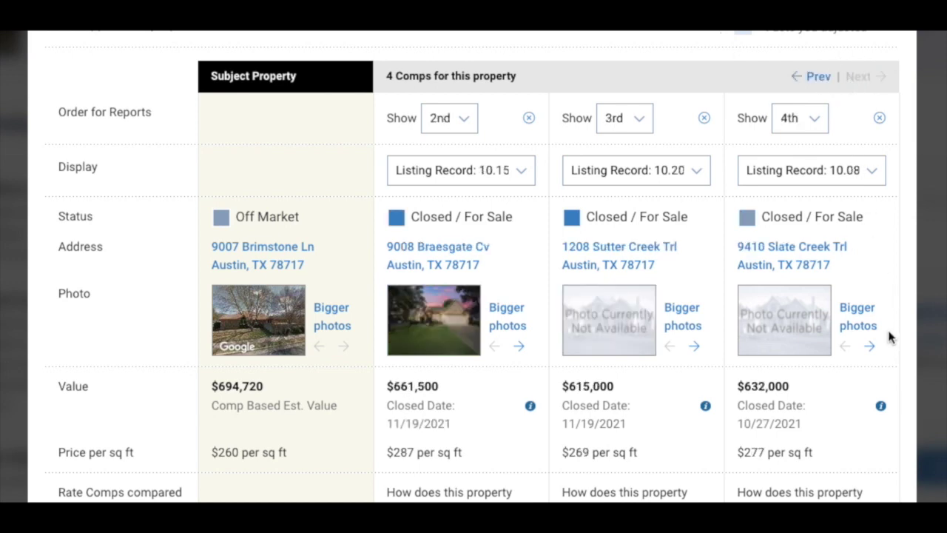
pyautogui.click(814, 76)
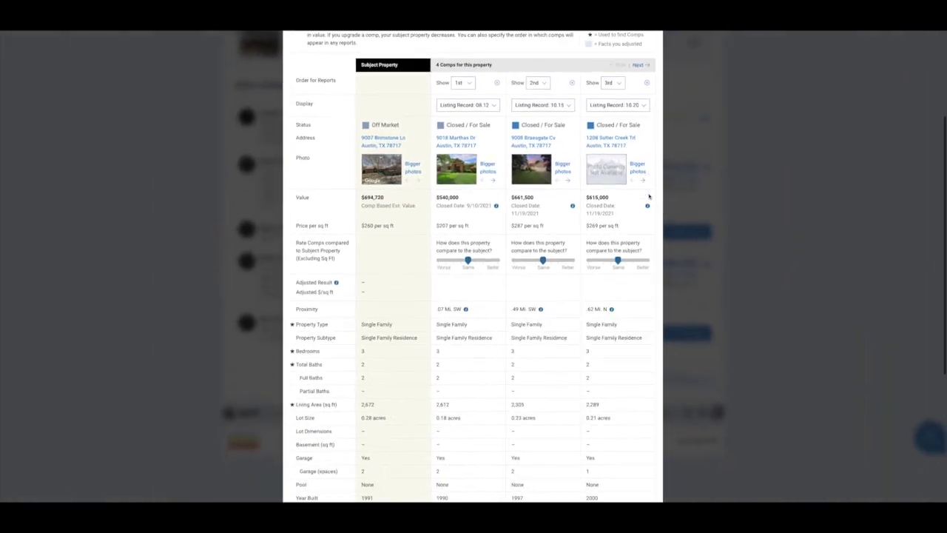
pyautogui.moveTo(470, 263)
pyautogui.mouseDown()
pyautogui.moveTo(485, 260)
pyautogui.moveTo(469, 261)
pyautogui.mouseUp()
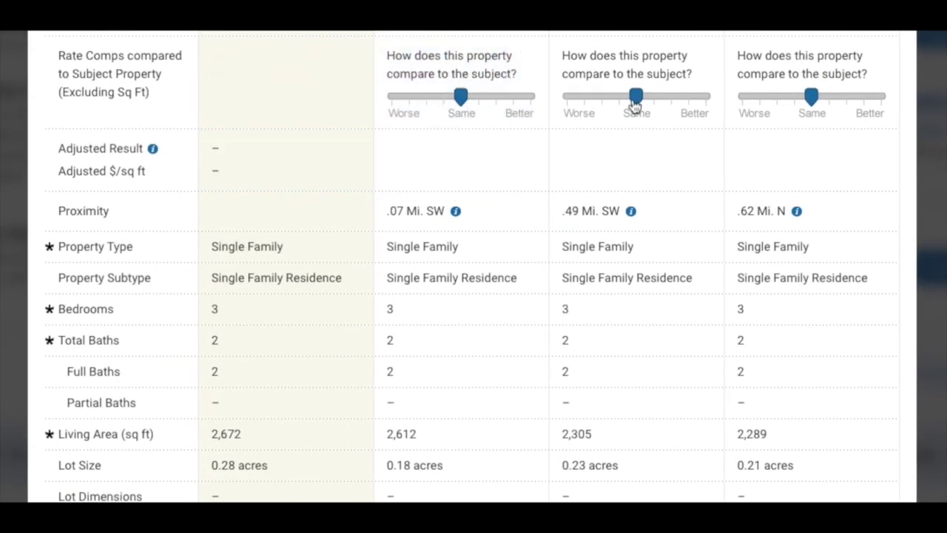
pyautogui.scroll(-8, 640, 140)
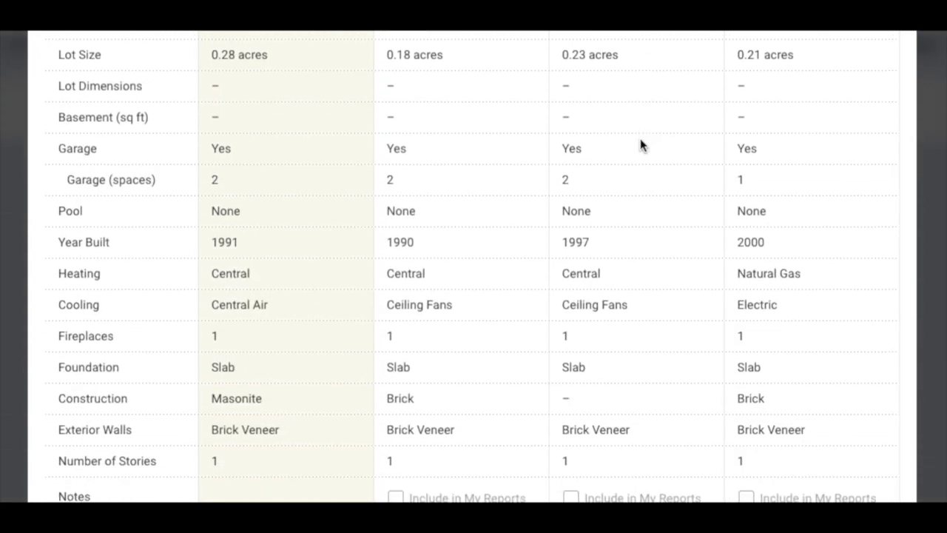
pyautogui.click(441, 431)
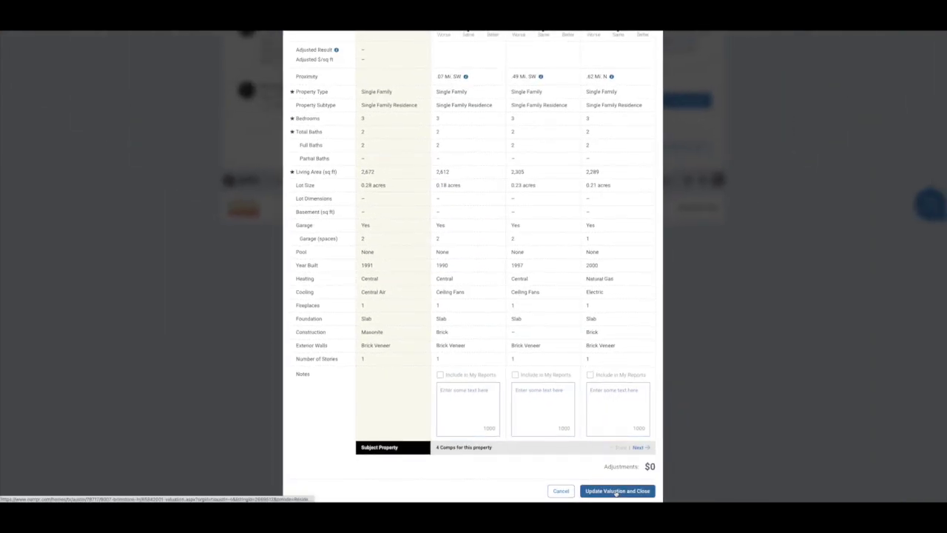
# - Enter a $700,000 recommended price, then revert to the original $694,720 result
pyautogui.click(616, 492)
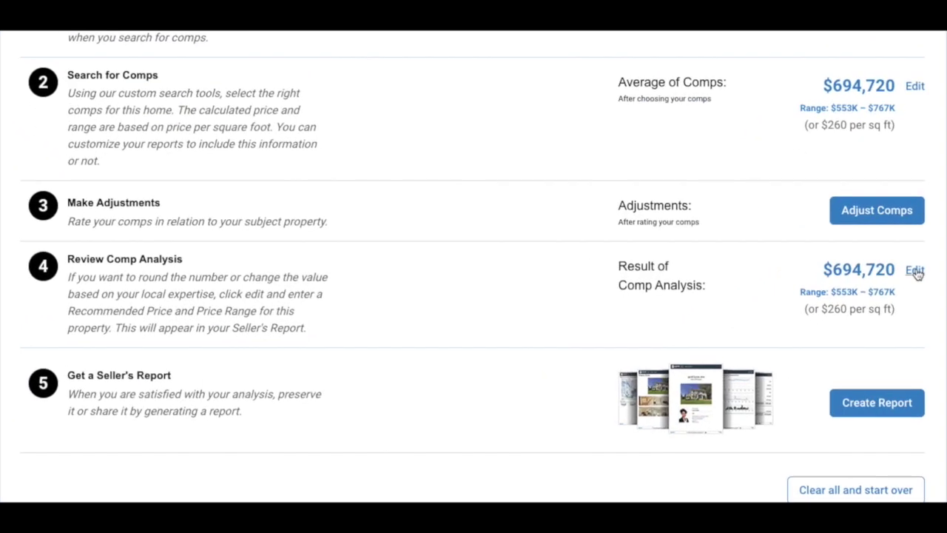
pyautogui.click(915, 271)
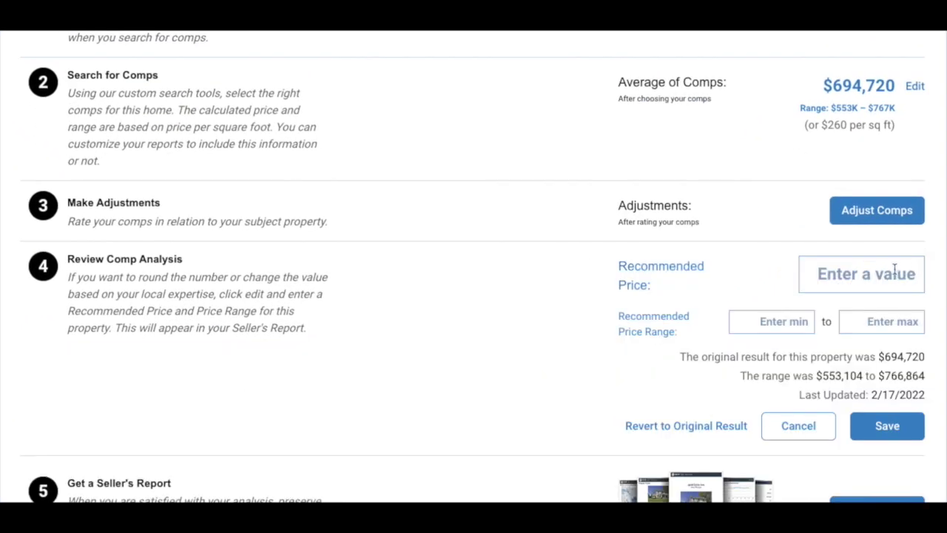
pyautogui.click(893, 271)
pyautogui.write('700')
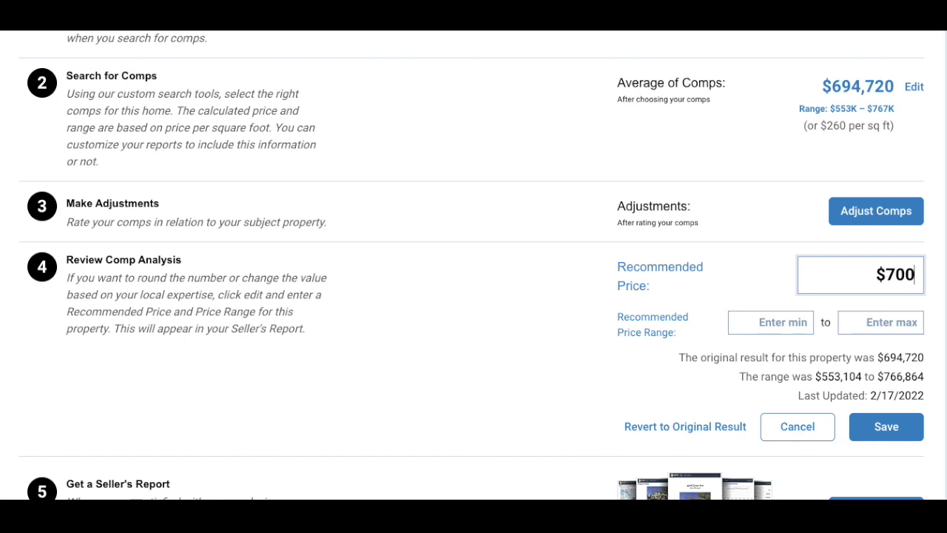
pyautogui.write(',000')
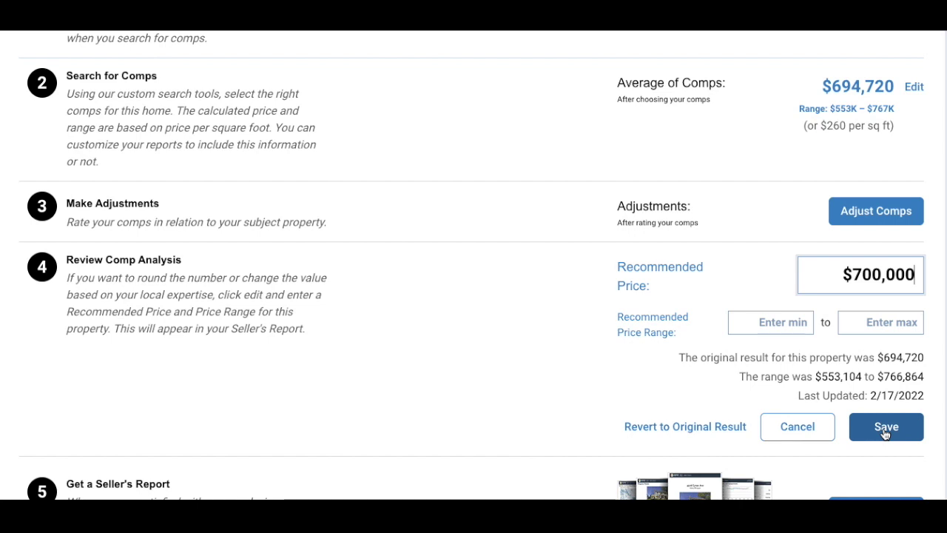
pyautogui.click(692, 429)
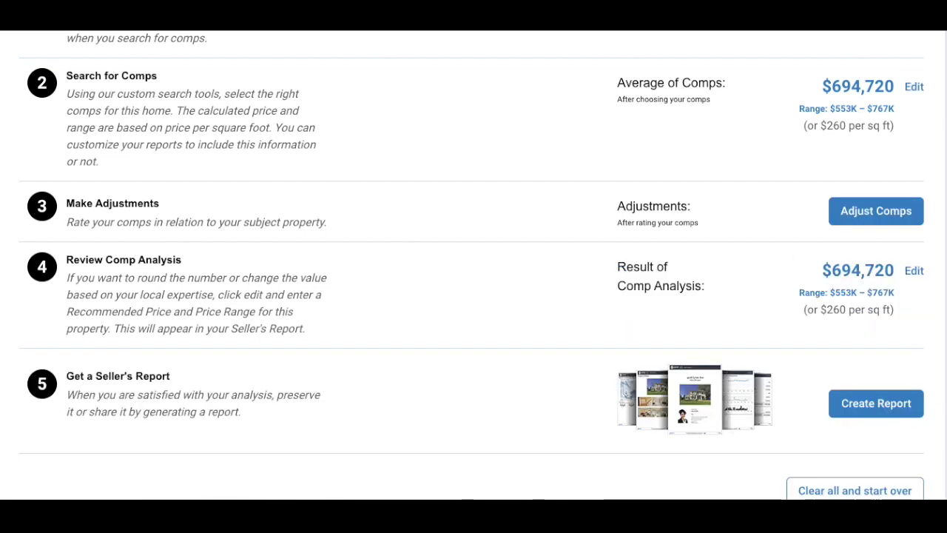
pyautogui.click(886, 407)
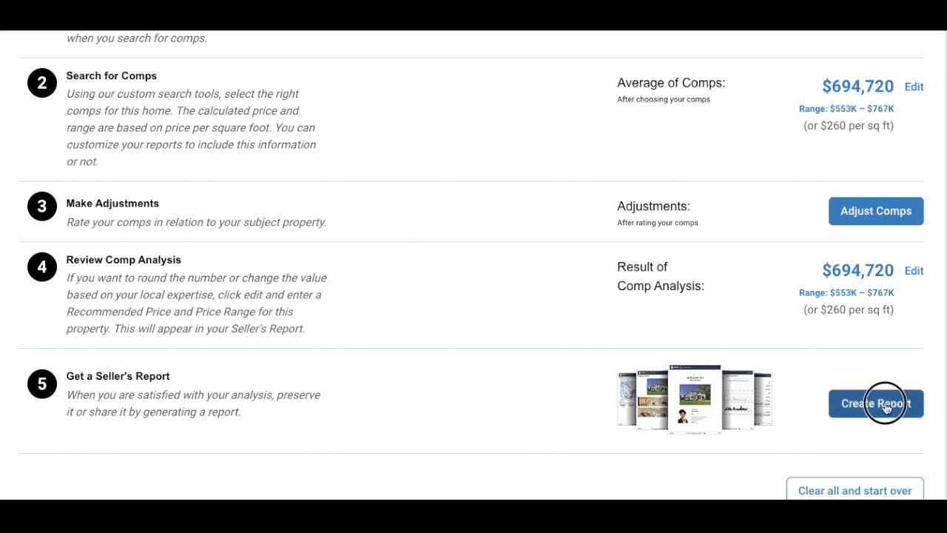
# - Expand the Seller's Report elements and exclude the AARP Livability™ Index section
pyautogui.scroll(-2, 363, 226)
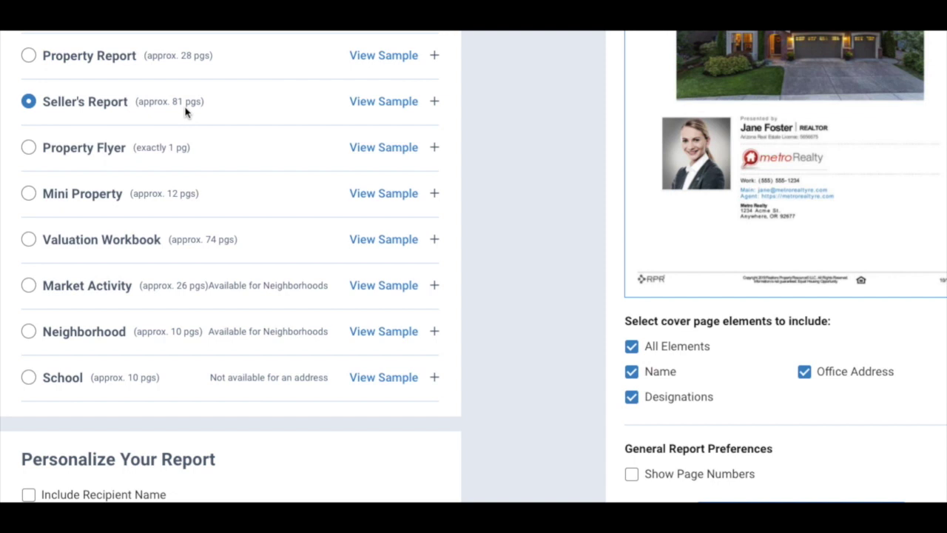
pyautogui.click(434, 104)
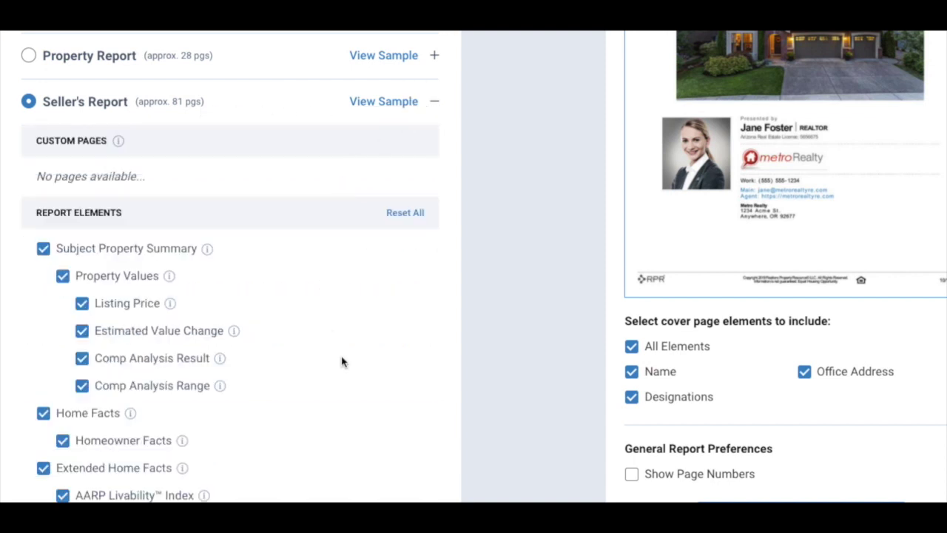
pyautogui.scroll(-1, 343, 362)
pyautogui.scroll(-1, 343, 362)
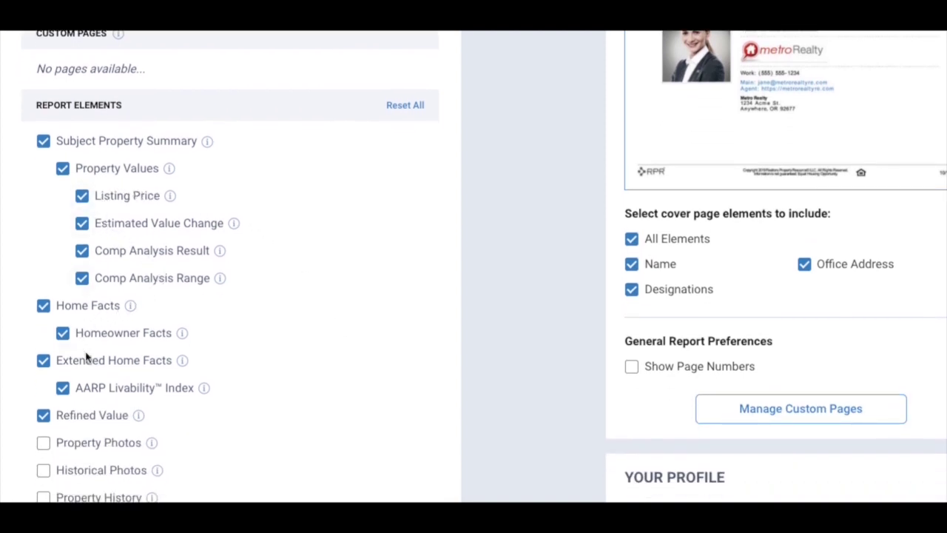
pyautogui.moveTo(205, 390)
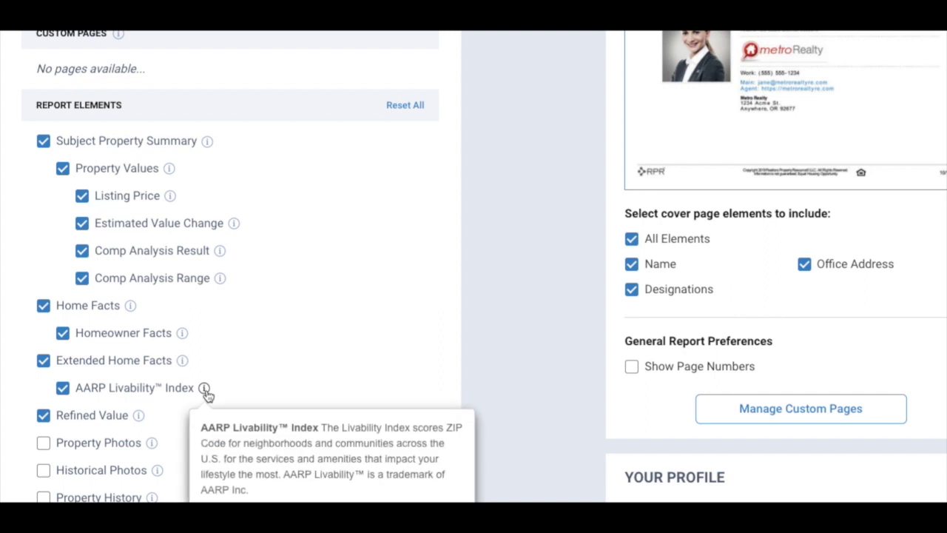
pyautogui.click(62, 388)
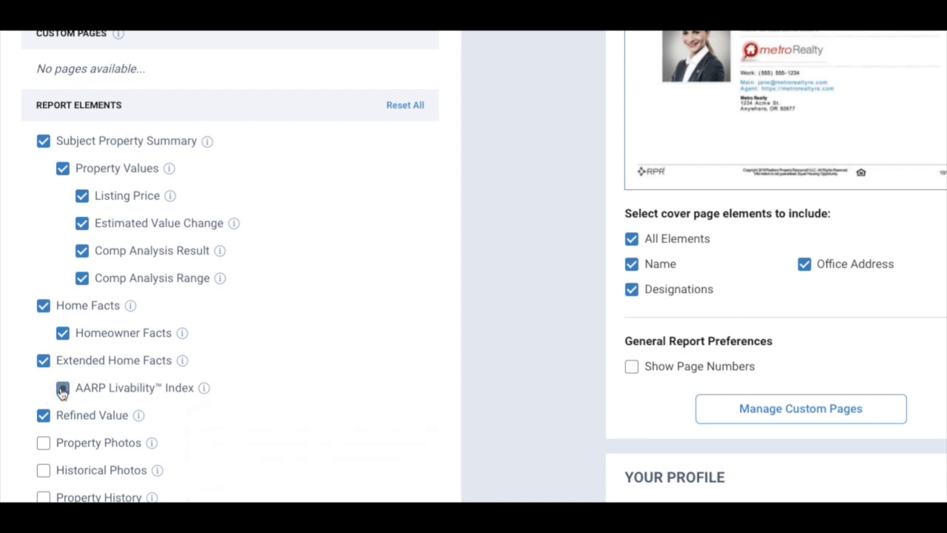
pyautogui.moveTo(182, 362)
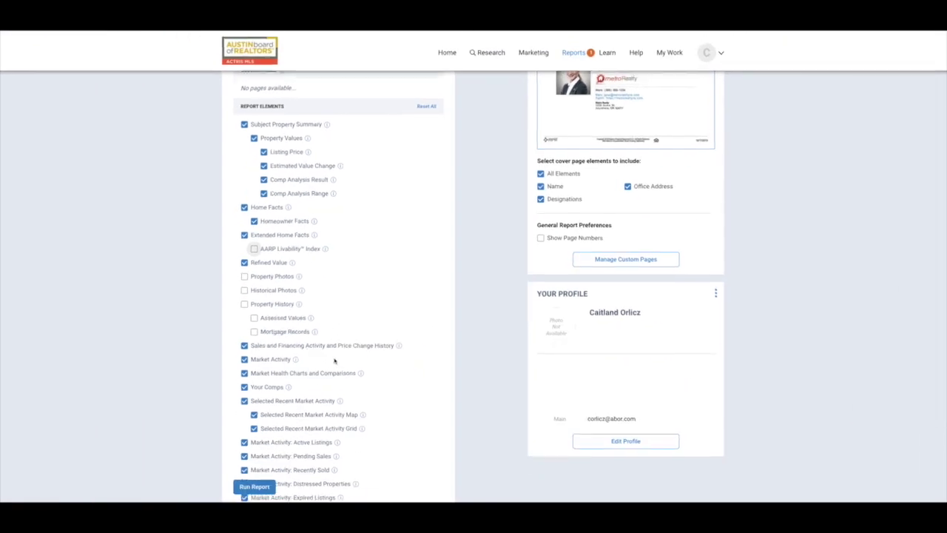
# - Exclude Market Health Charts and Comparisons, continuing down to personalization and delivery
pyautogui.scroll(-1, 334, 359)
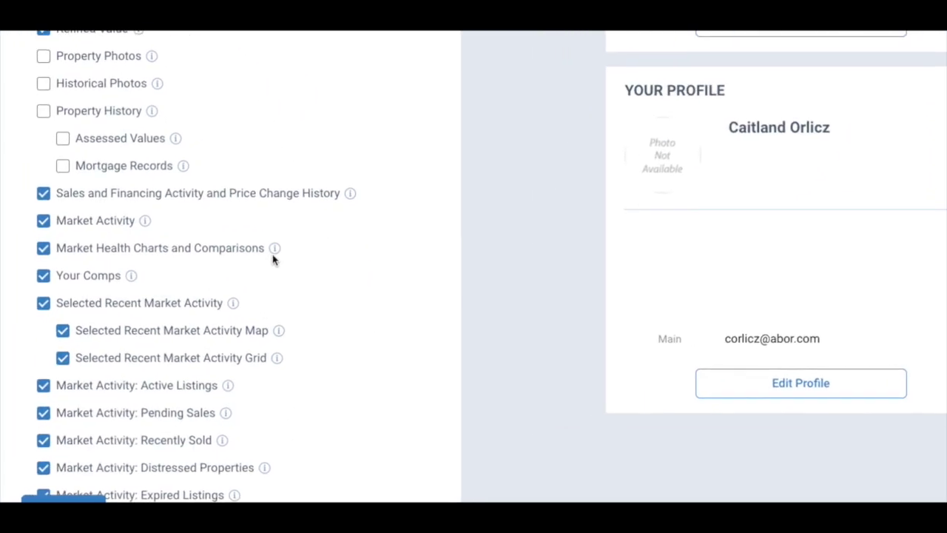
pyautogui.moveTo(276, 251)
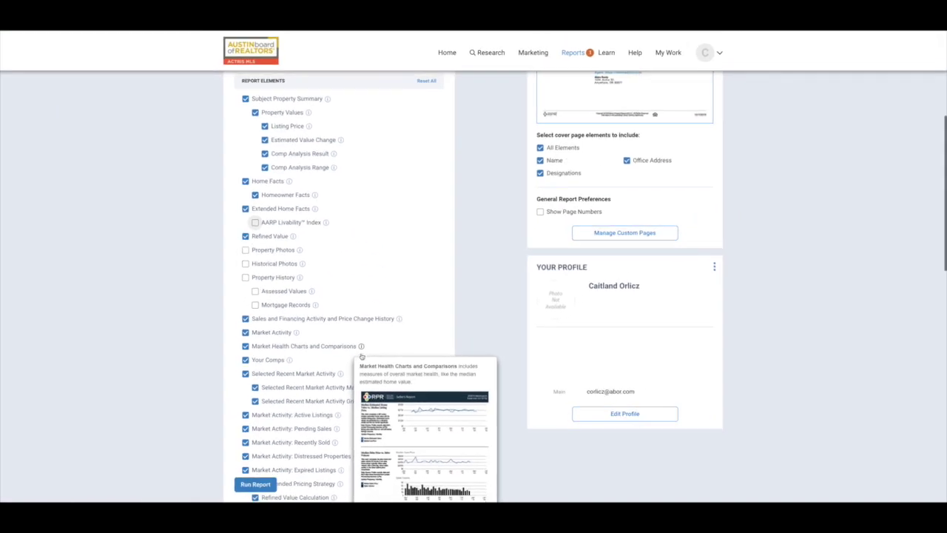
pyautogui.scroll(-1, 361, 356)
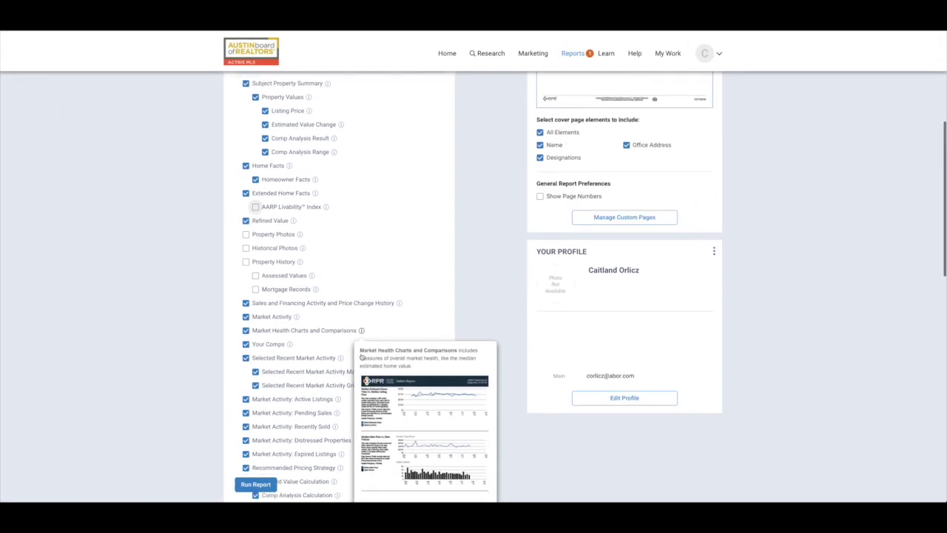
pyautogui.click(245, 304)
pyautogui.scroll(-2, 251, 400)
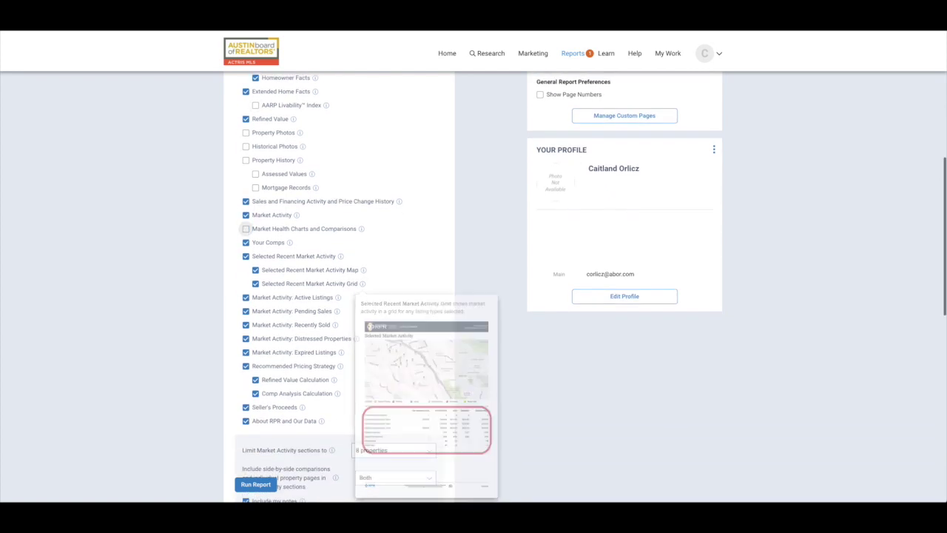
pyautogui.scroll(-5, 341, 456)
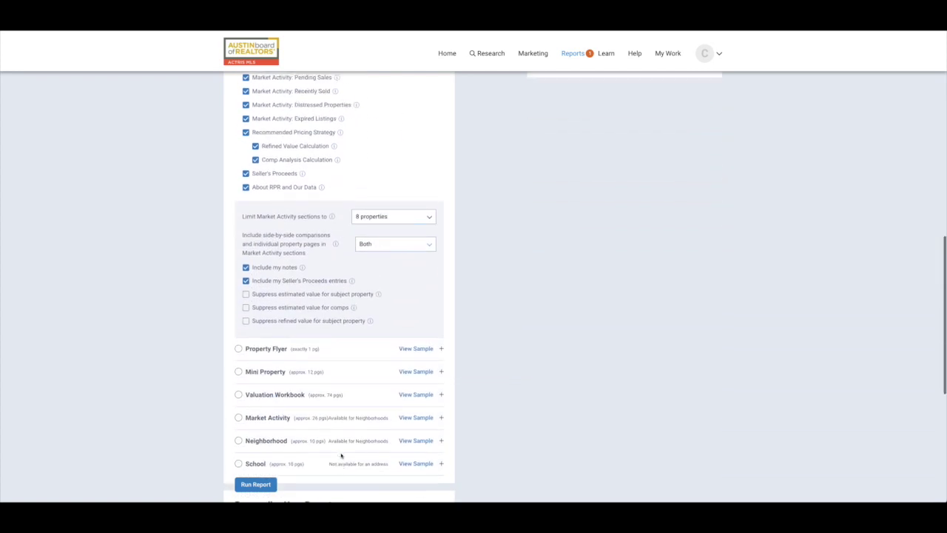
pyautogui.scroll(-2, 341, 456)
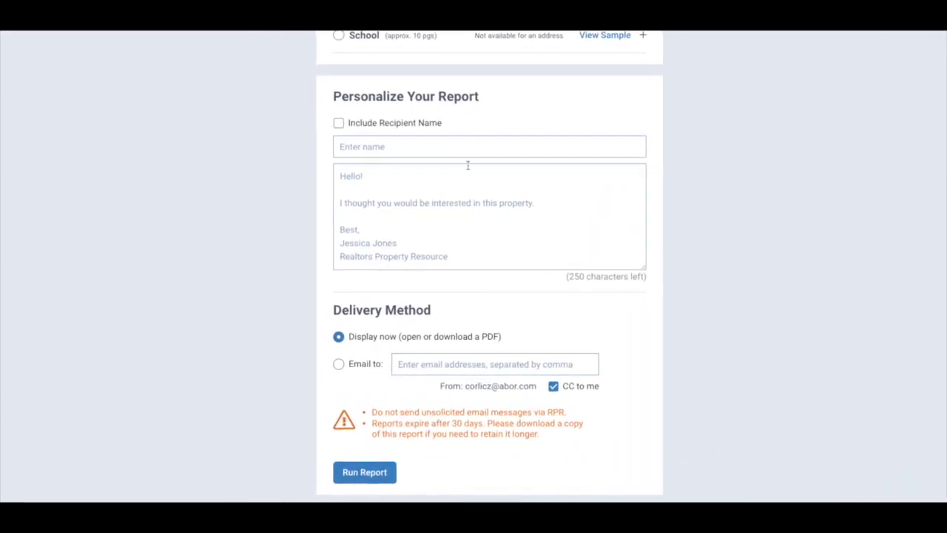
# - Include the recipient name, run the Seller's Report as a PDF, and dismiss the generation notice
pyautogui.click(369, 125)
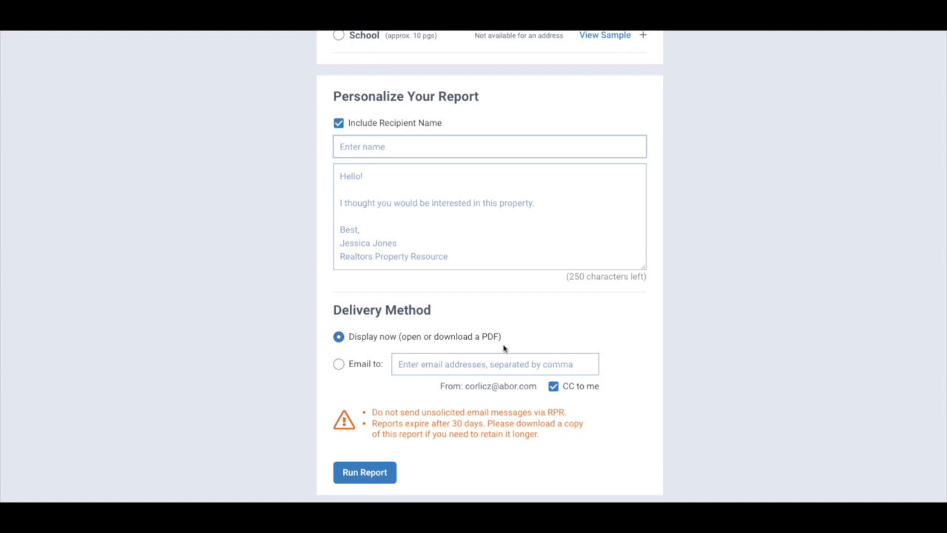
pyautogui.click(376, 475)
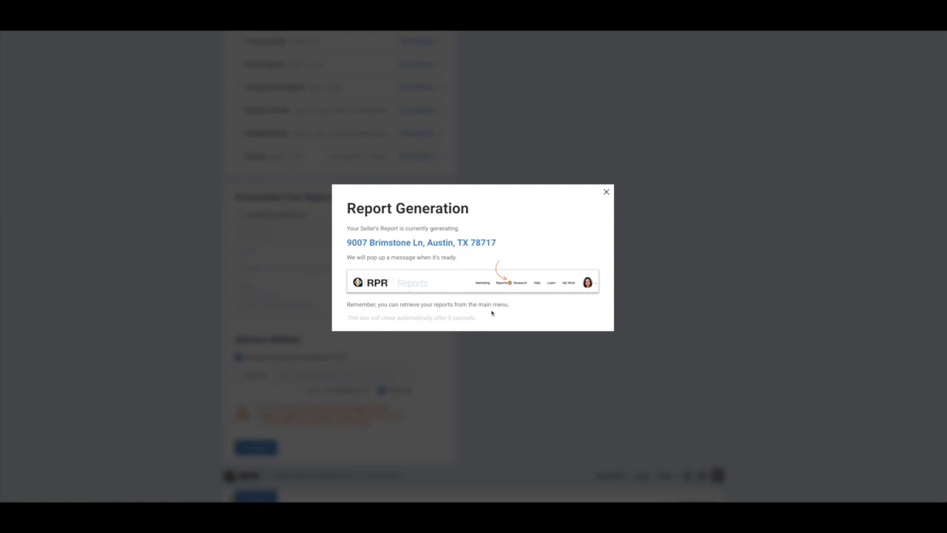
pyautogui.click(607, 193)
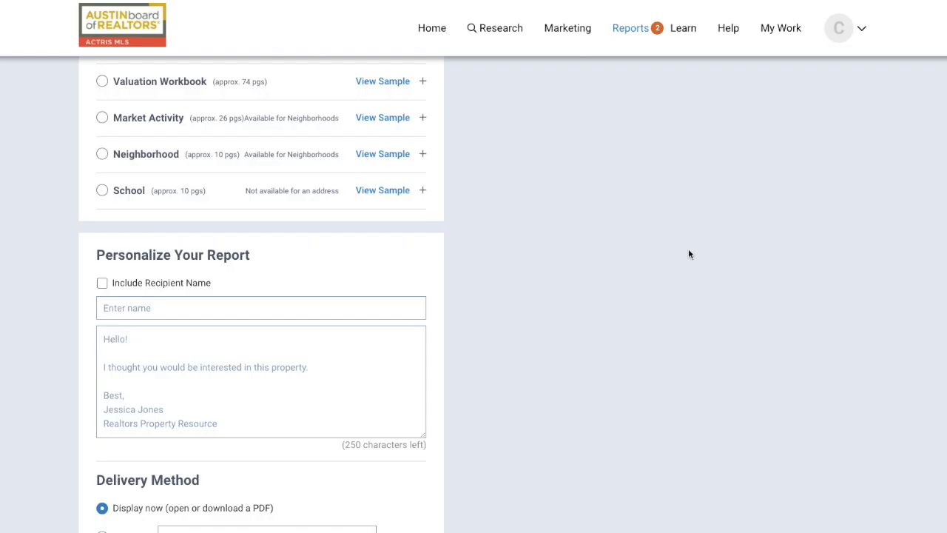
pyautogui.scroll(1, 676, 185)
pyautogui.scroll(1, 646, 46)
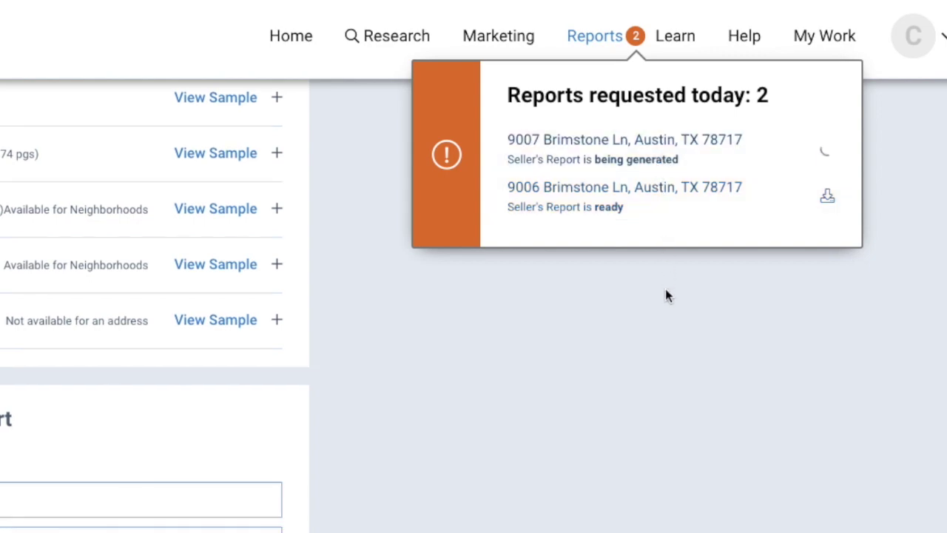
pyautogui.click(595, 36)
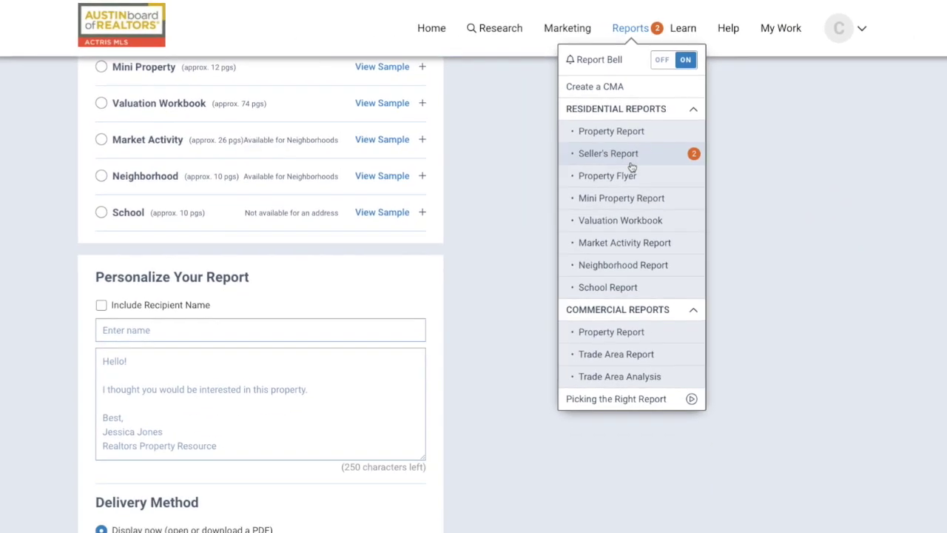
pyautogui.click(762, 32)
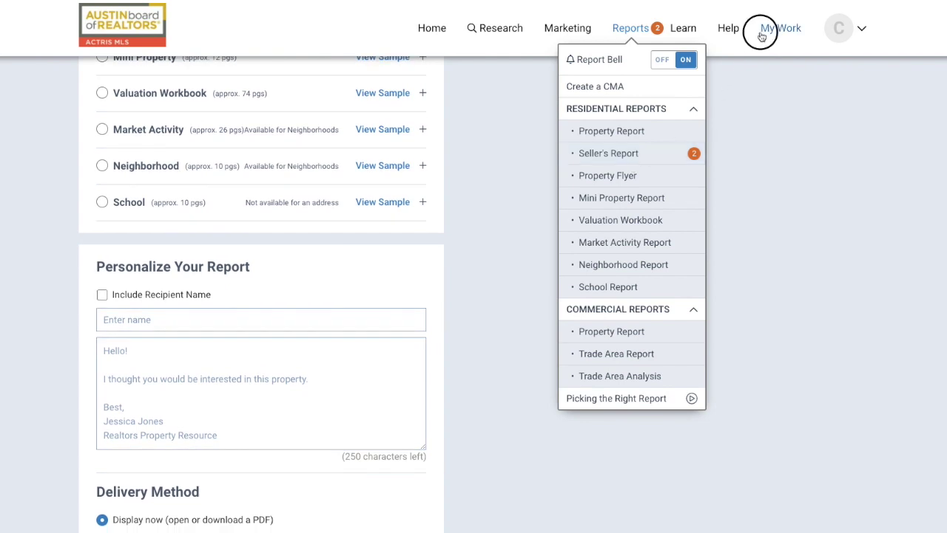
pyautogui.click(737, 146)
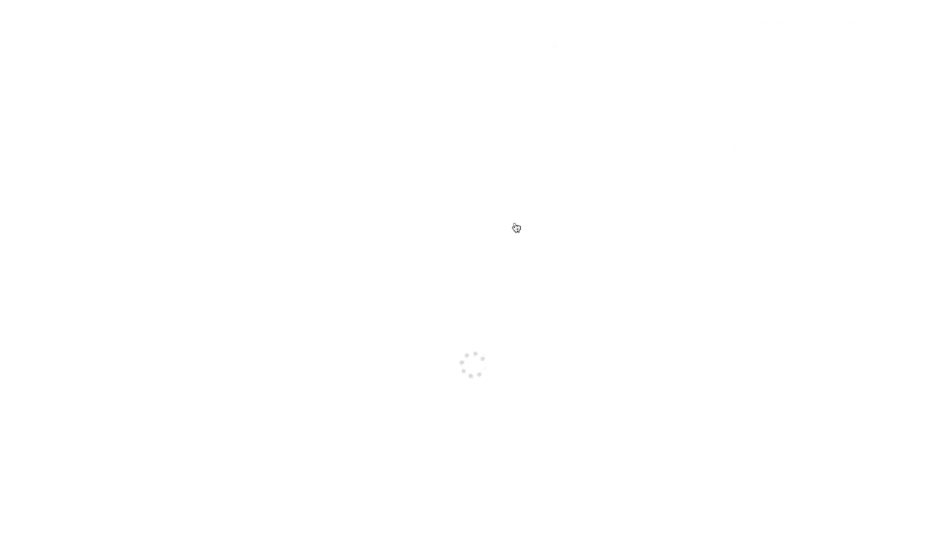